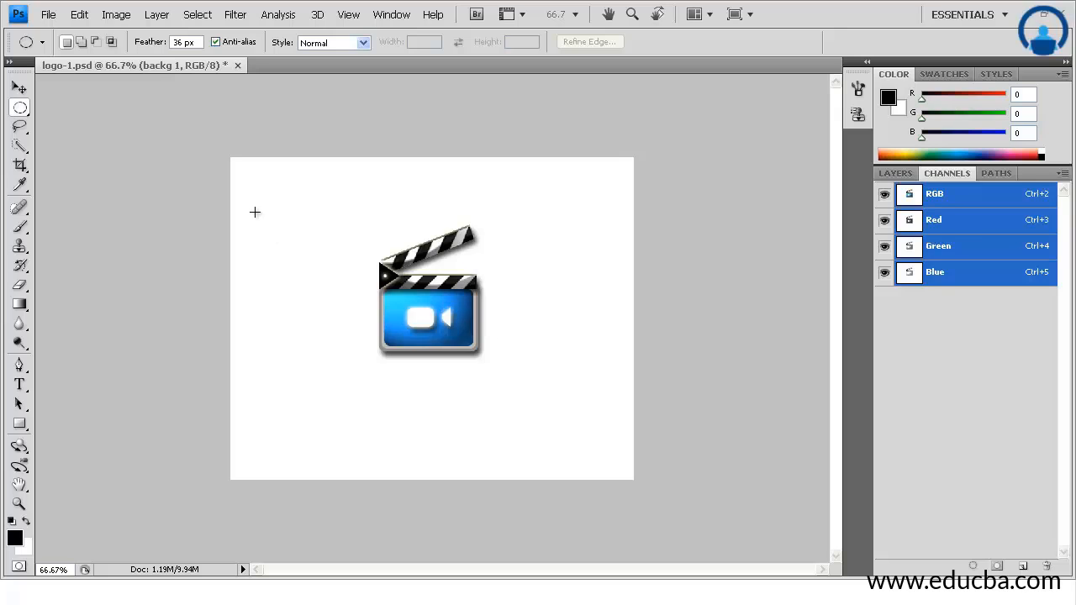
- Create a new 500 by 500 pixel document with a white background and show its layers
left_click(20, 87)
left_click(48, 14)
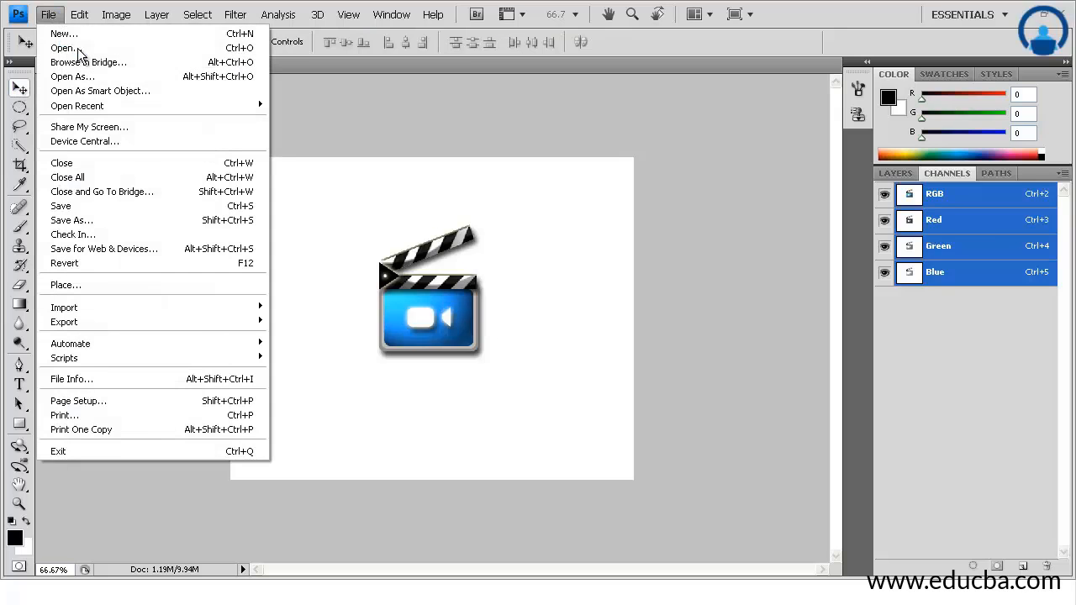
left_click(66, 34)
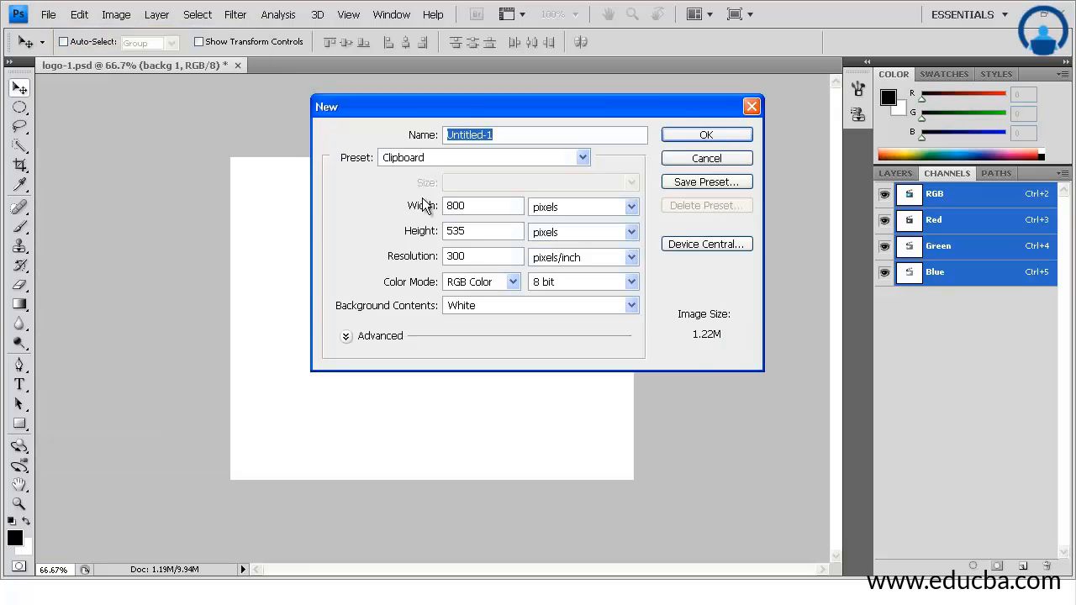
left_click(429, 212)
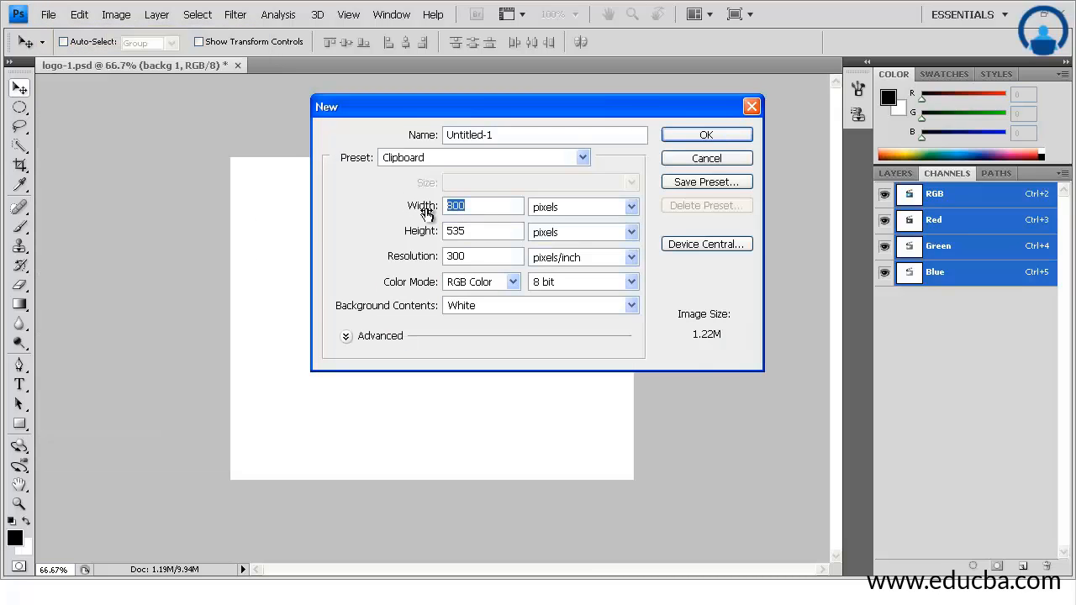
type("500")
double_click(462, 230)
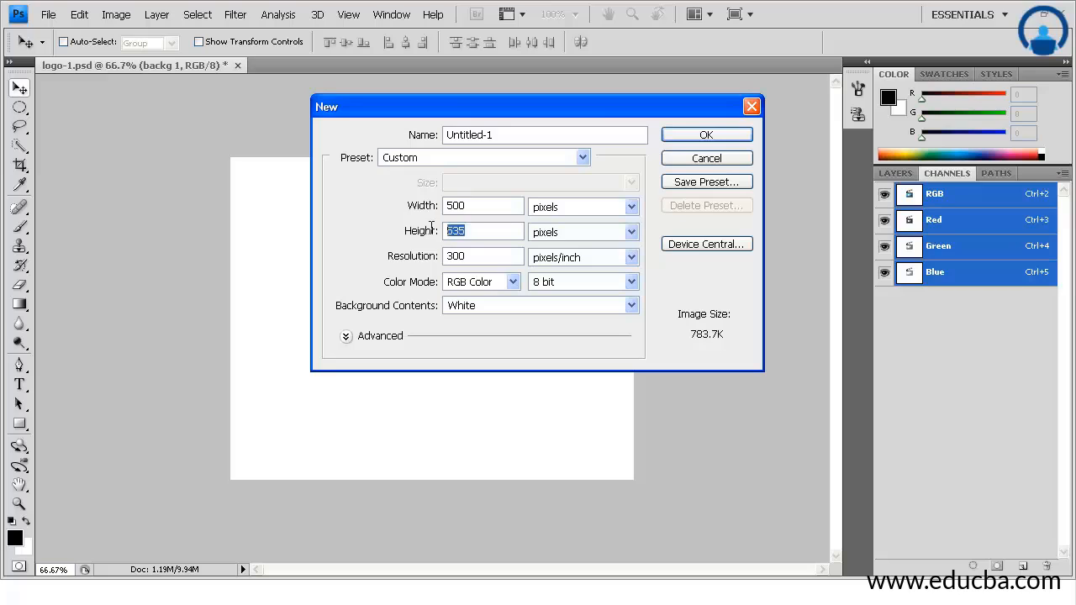
type("500")
left_click(683, 141)
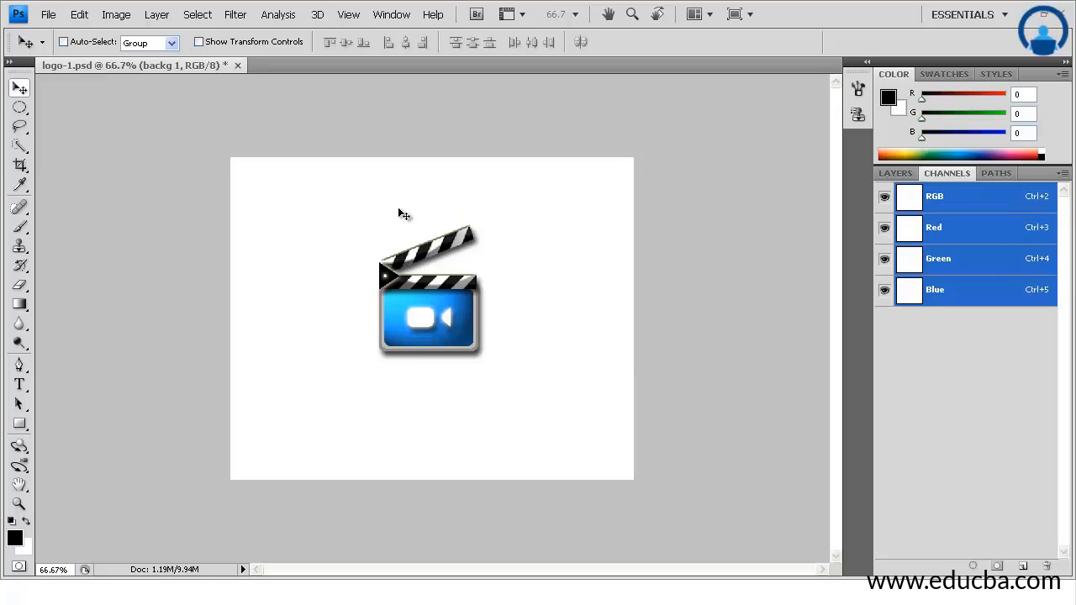
left_click(901, 172)
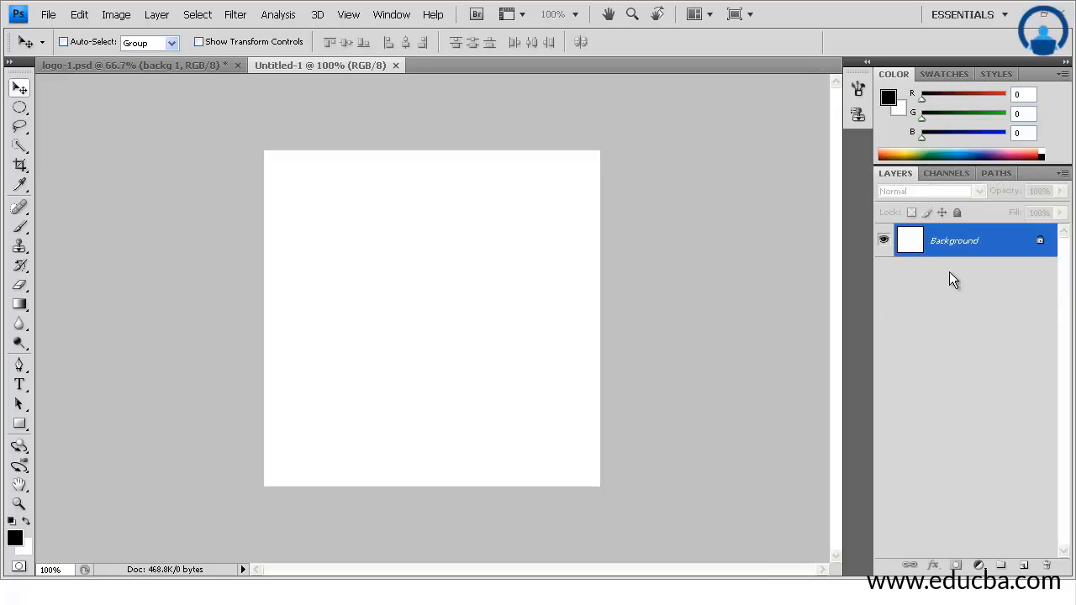
- Draw a horizontal rounded rectangle with a 10 px corner radius around the middle of the canvas
left_click(20, 426)
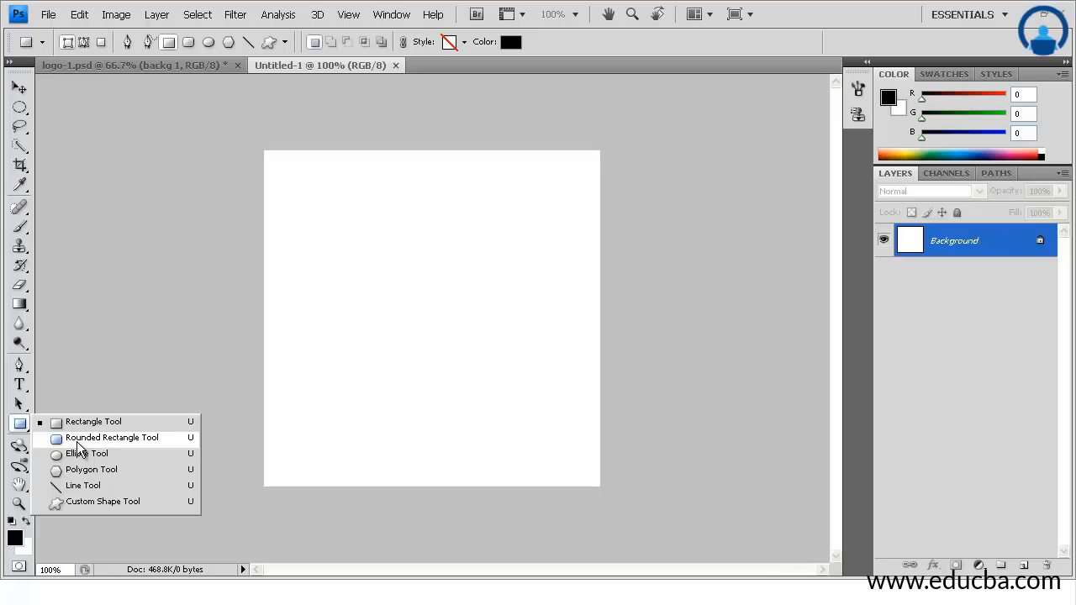
left_click(78, 439)
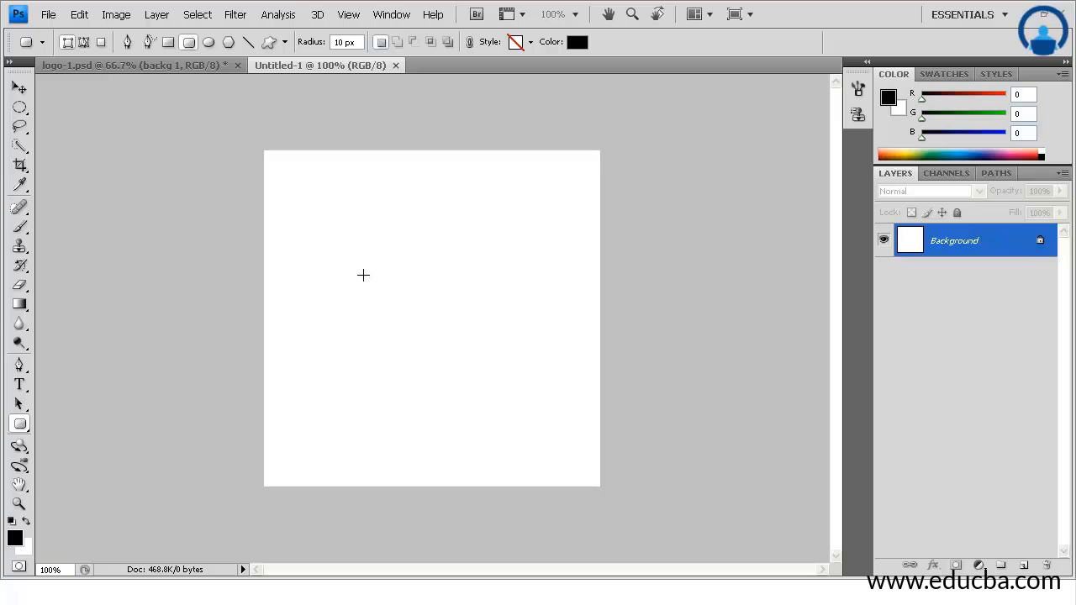
left_click_drag(363, 275, 507, 354)
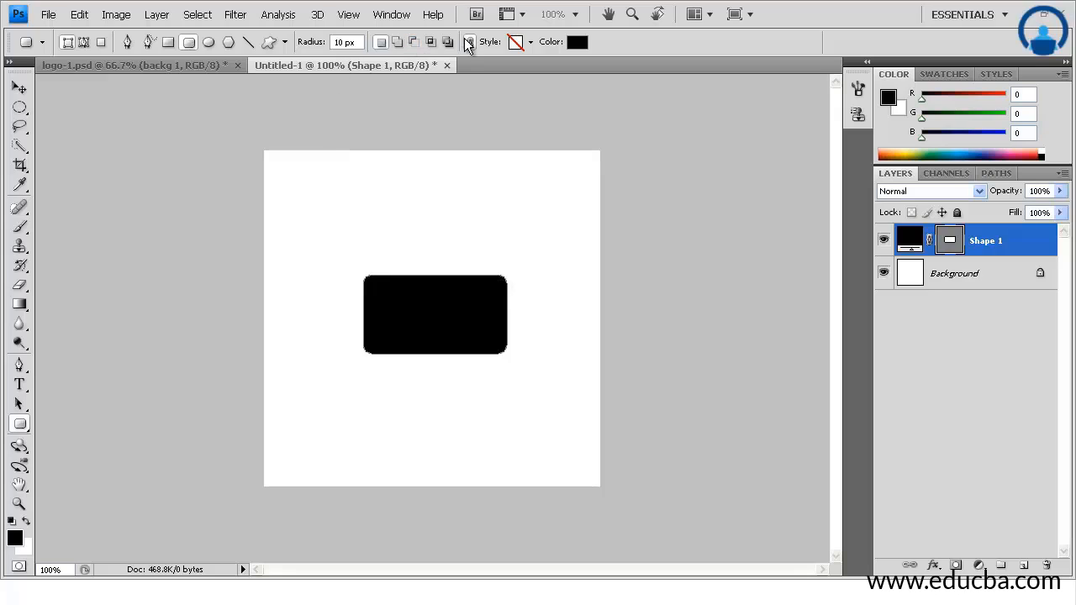
- Recolour the rounded rectangle medium grey (8d8d8d)
left_click(577, 47)
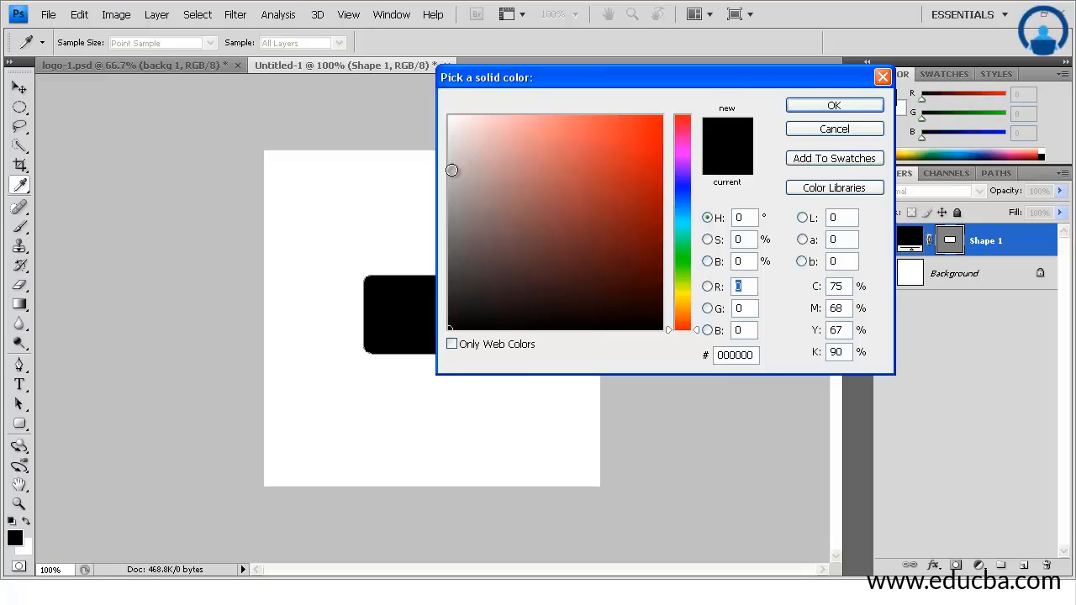
left_click(449, 179)
left_click_drag(449, 178, 447, 210)
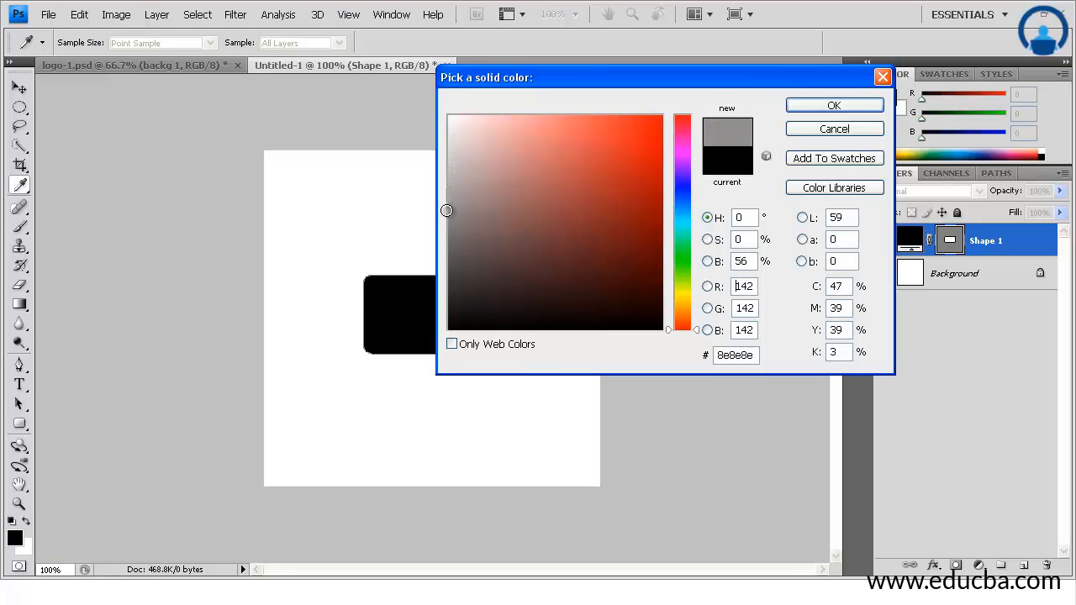
left_click(818, 106)
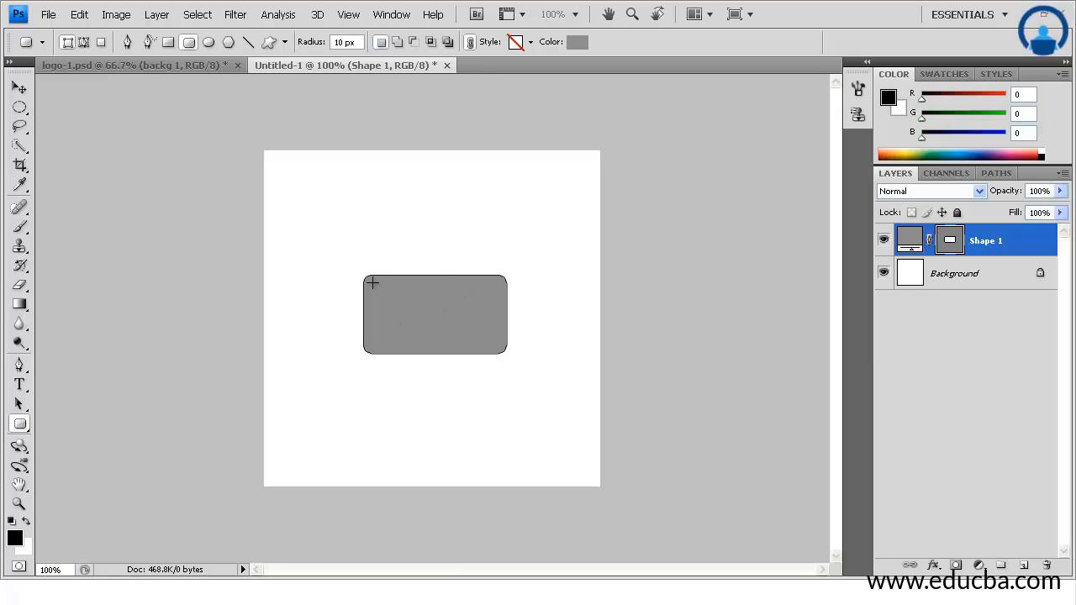
- Set the rounded rectangle corner radius to 8 px and try a lighter grey (bababa) on the existing shape
scroll(376, 283, "up", 3, "alt")
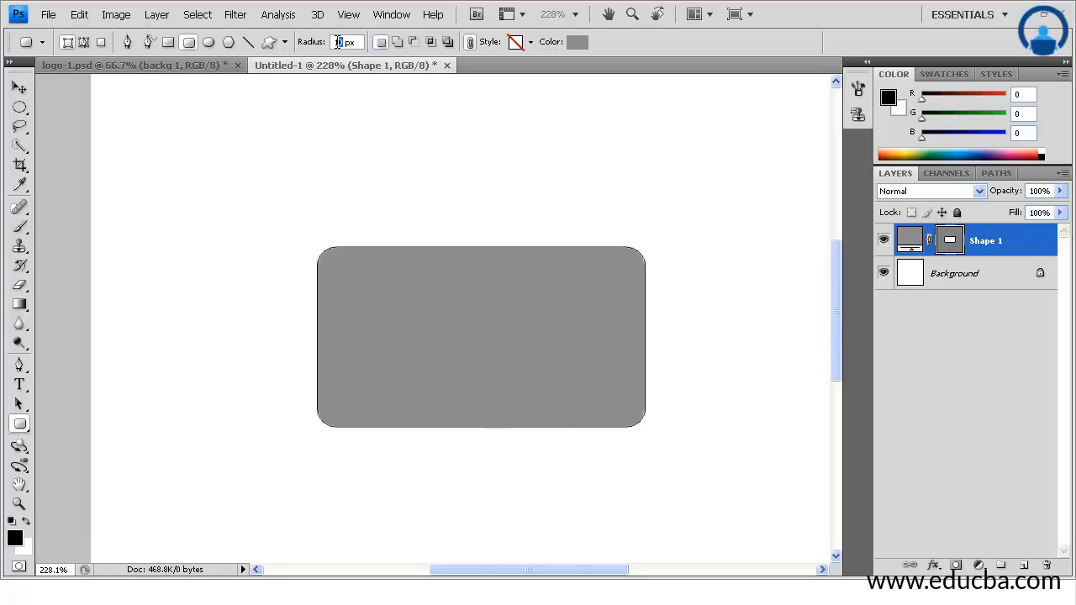
type("18")
key("shift+[")
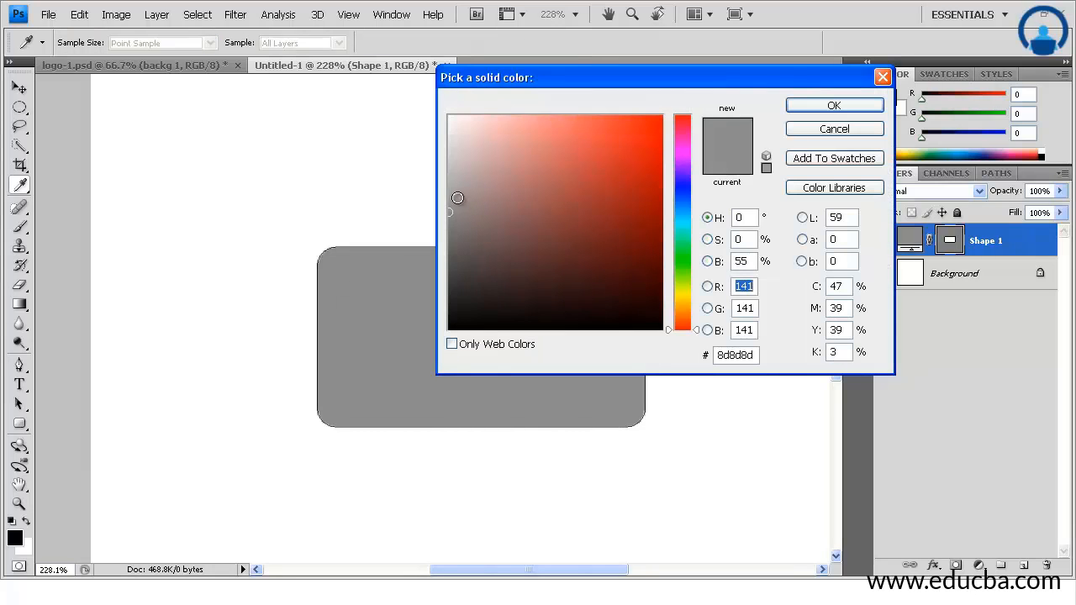
left_click_drag(444, 181, 449, 173)
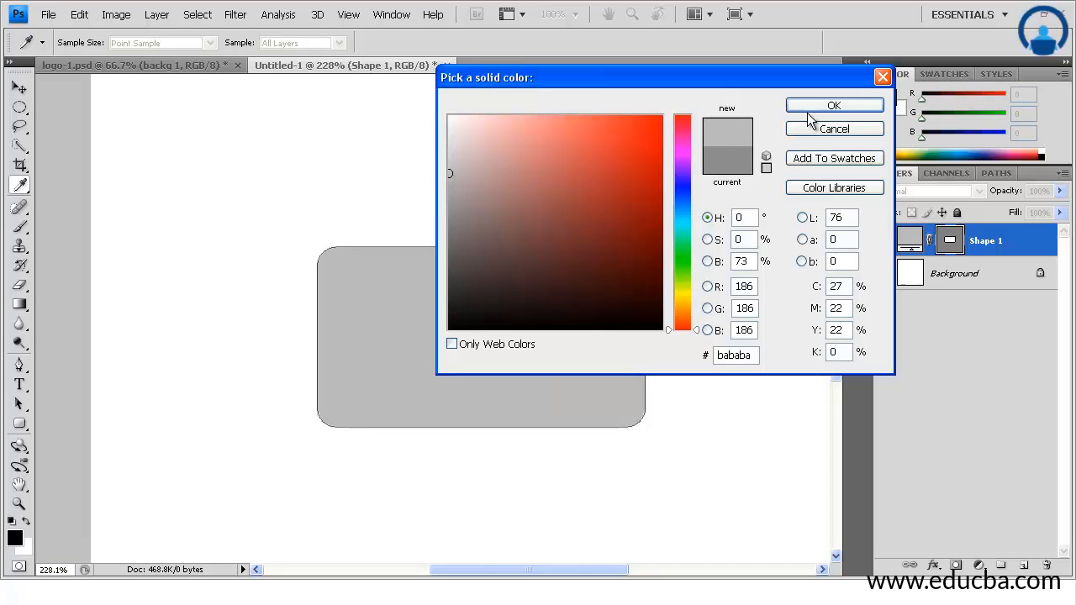
left_click(834, 127)
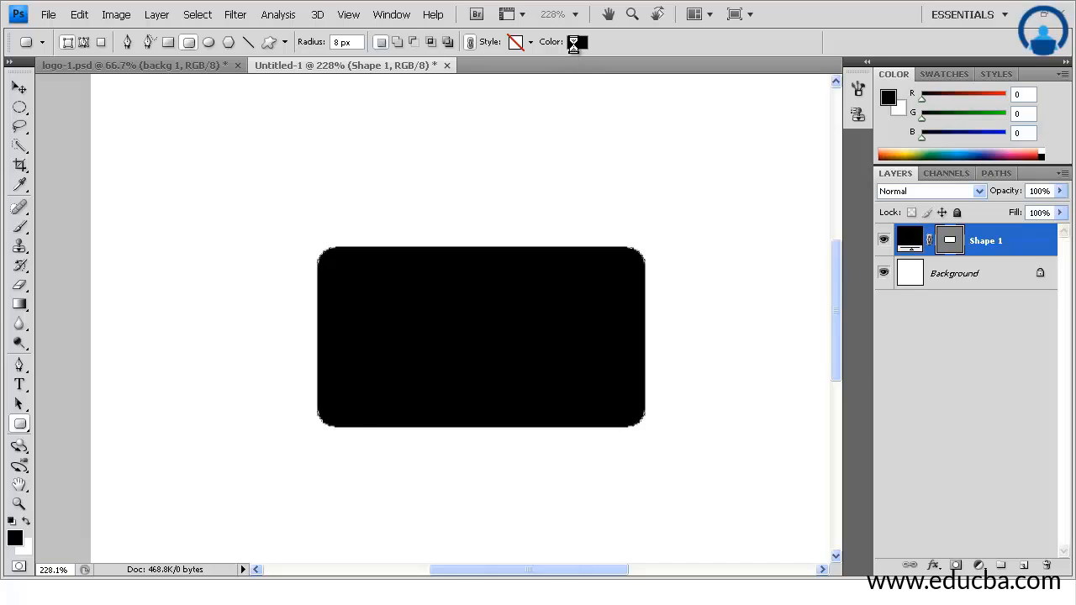
- Change the rounded rectangle's fill colour to dark grey (616161)
left_click(576, 42)
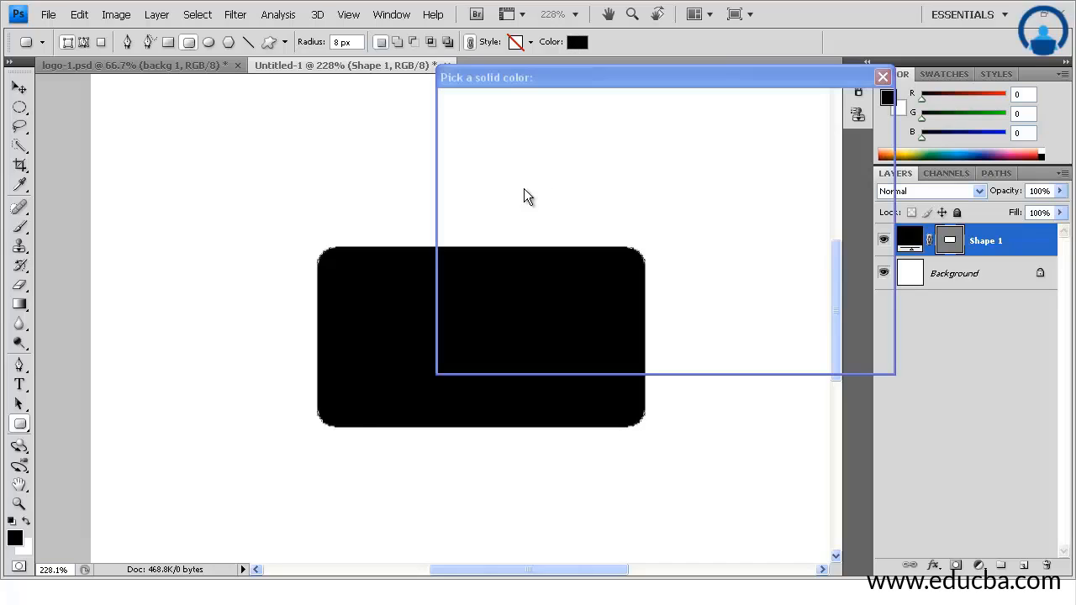
left_click(459, 201)
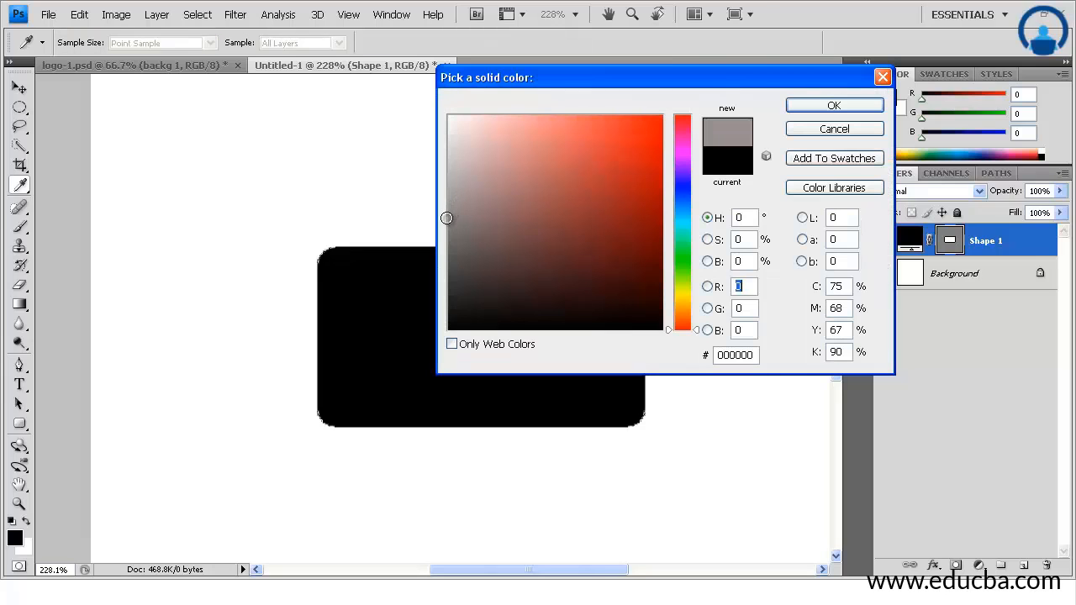
left_click_drag(446, 249, 448, 249)
left_click(835, 105)
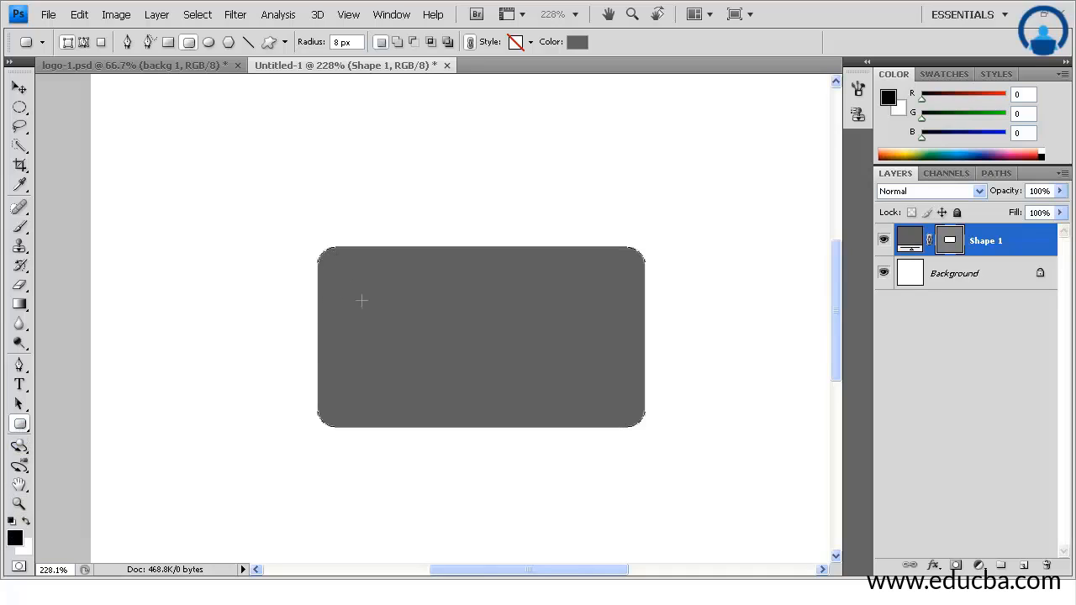
- Add a slightly smaller light grey (cdcdcd) rounded rectangle inside the dark one and nudge it up to even the border
left_click_drag(328, 260, 631, 423)
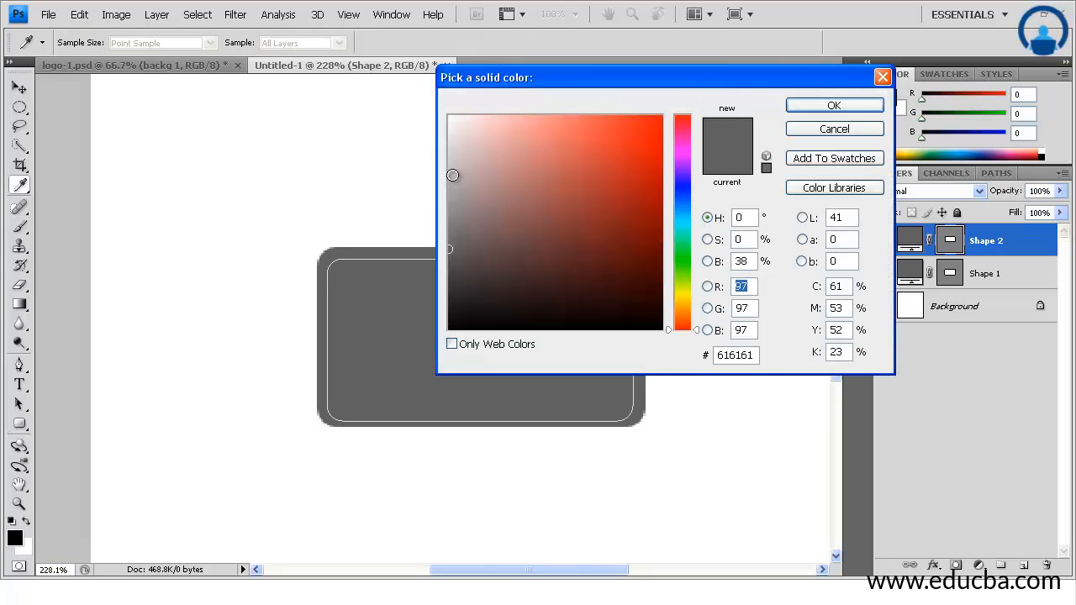
left_click_drag(452, 173, 450, 158)
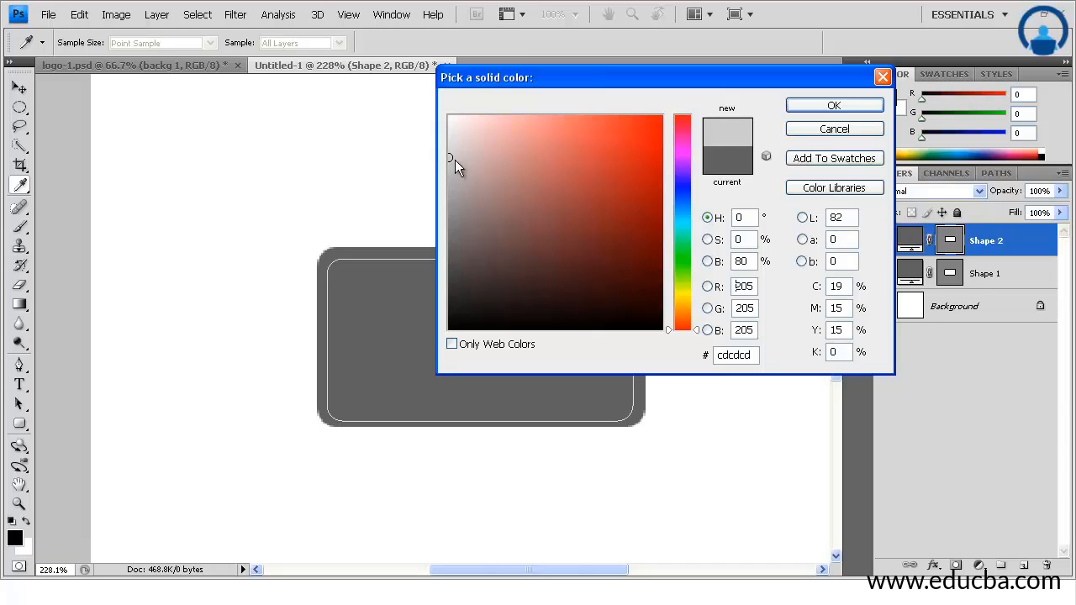
left_click(804, 108)
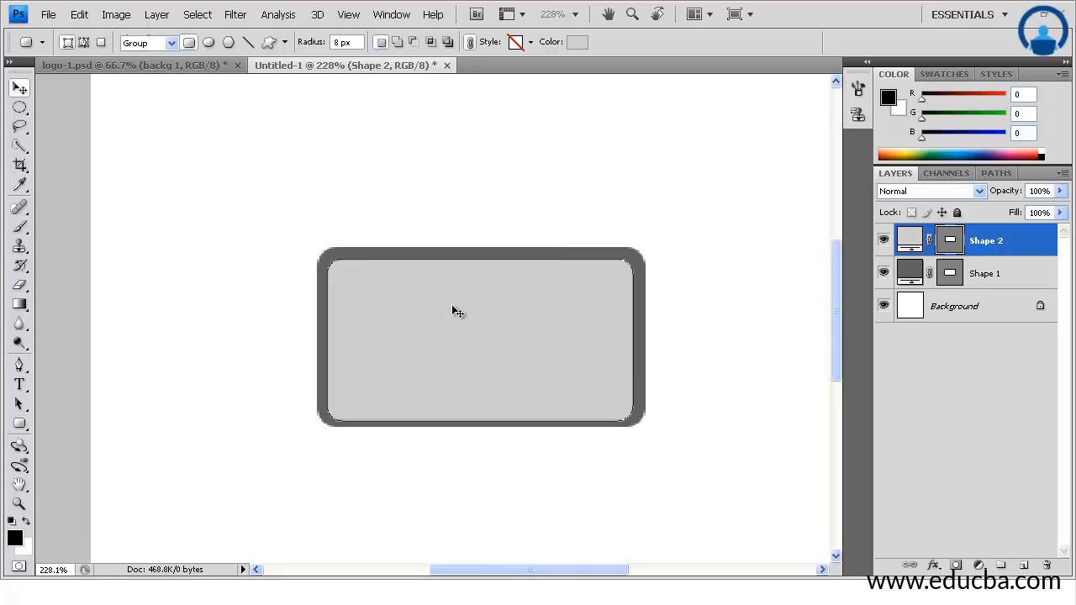
key("v")
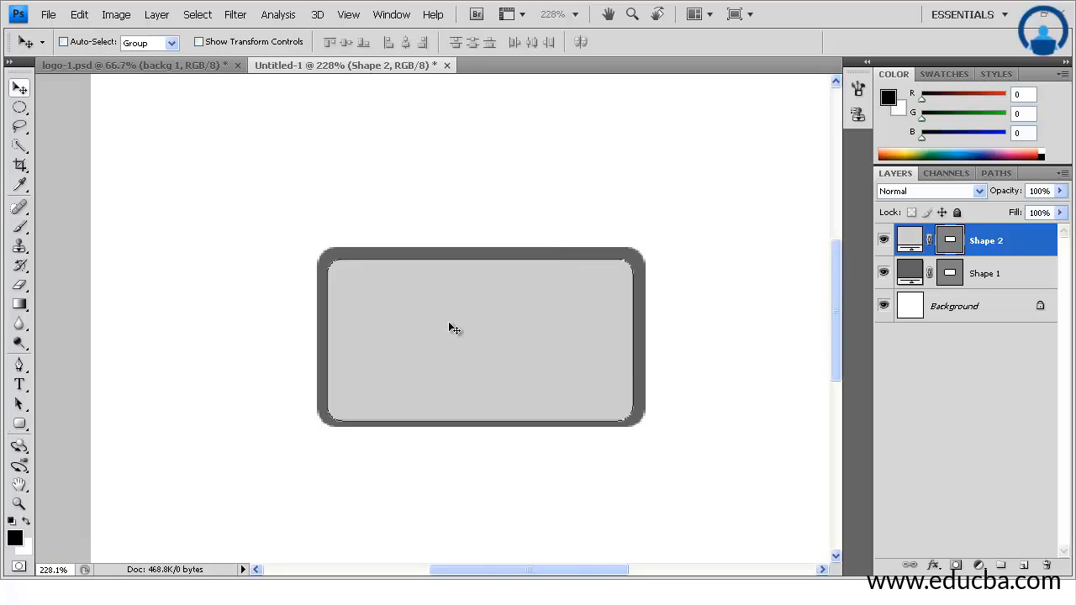
key("Up")
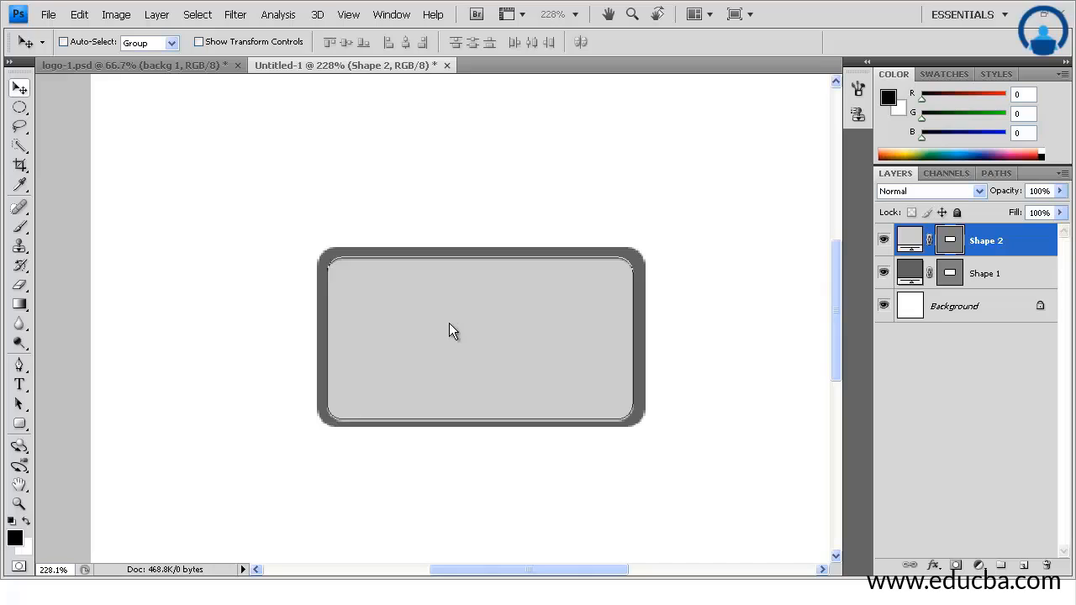
- Draw a third rounded rectangle with a 6 px corner radius inside the light grey one and nudge it up into place
left_click(20, 425)
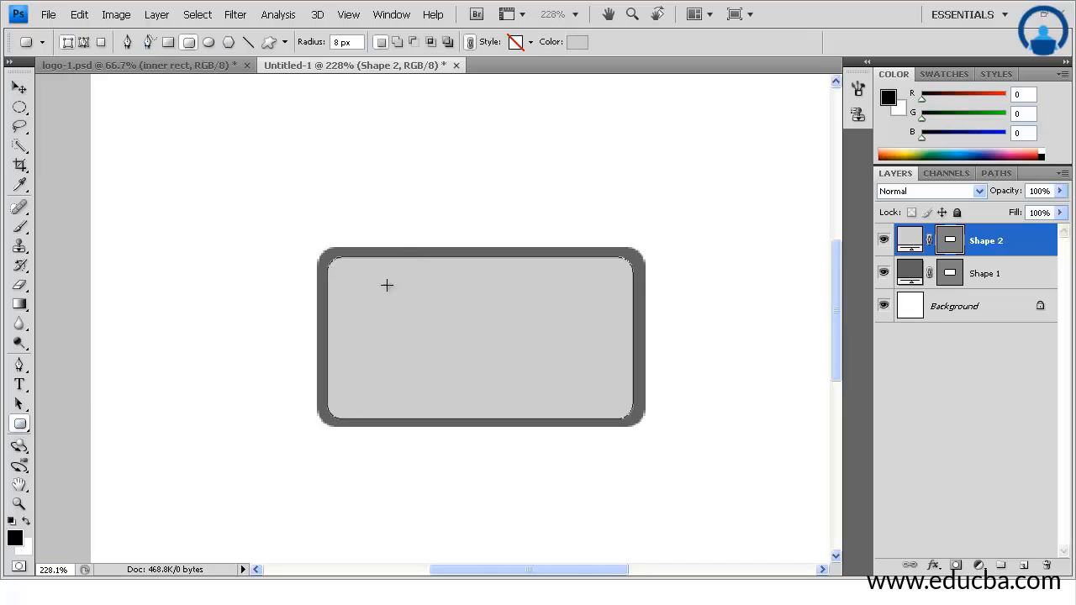
double_click(336, 42)
type("6")
left_click_drag(335, 268, 622, 413)
key("v")
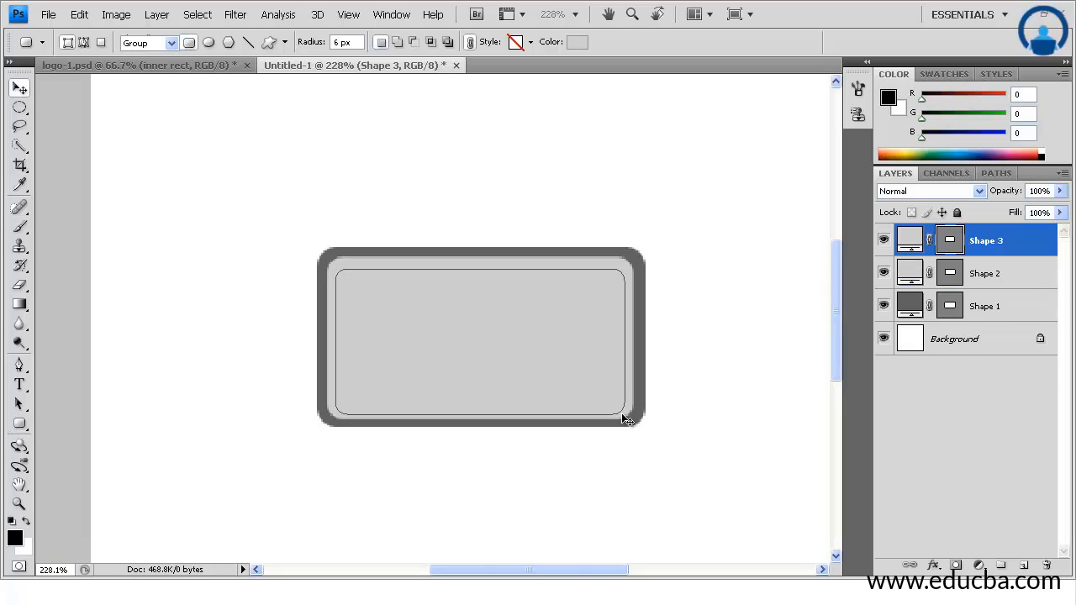
key("Up")
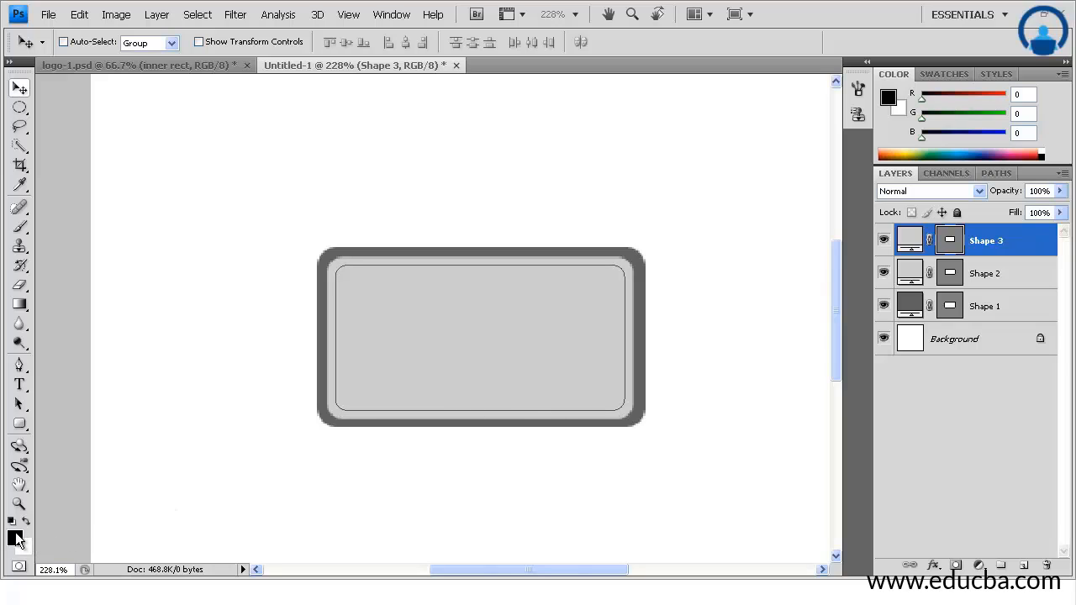
- Fill the innermost rounded rectangle with blue (51a7b9)
left_click(18, 426)
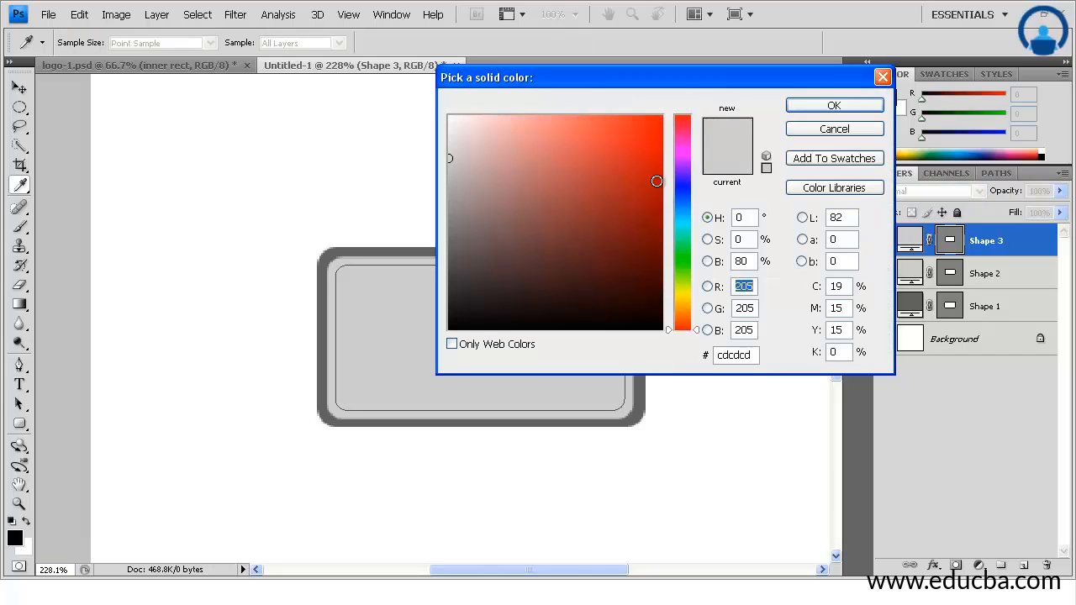
mouse_move(679, 208)
left_mouse_down()
mouse_move(679, 195)
mouse_move(680, 211)
left_mouse_up()
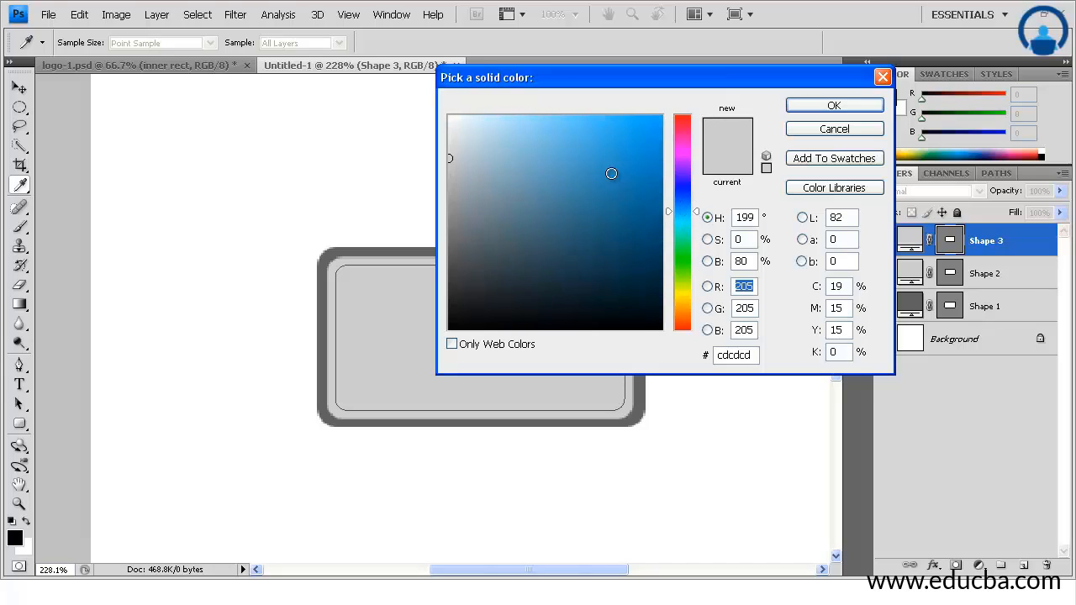
left_click(574, 132)
left_click_drag(575, 132, 569, 173)
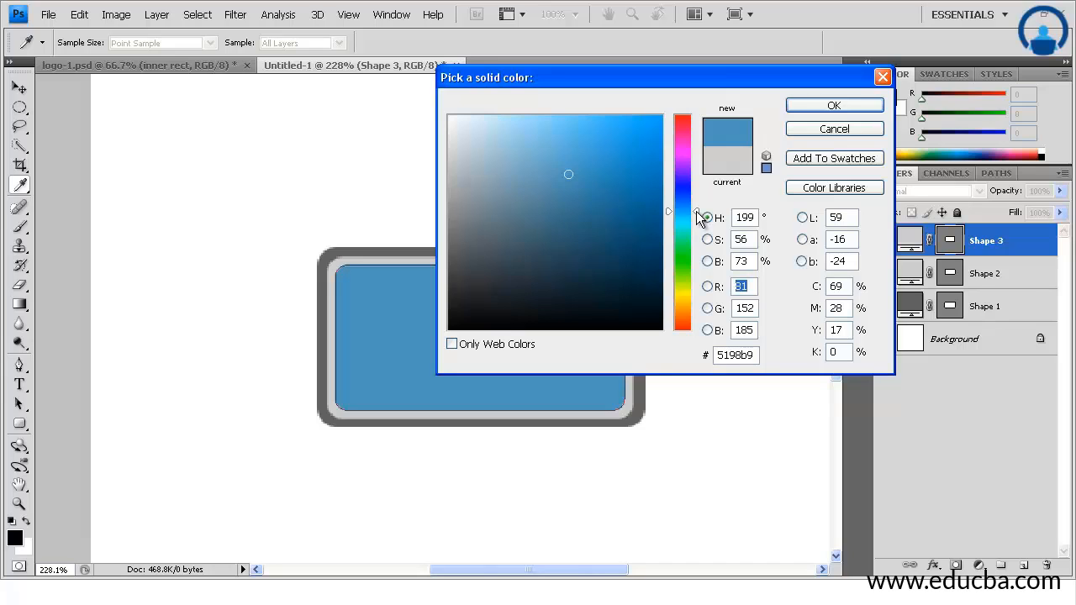
left_click_drag(697, 216, 696, 215)
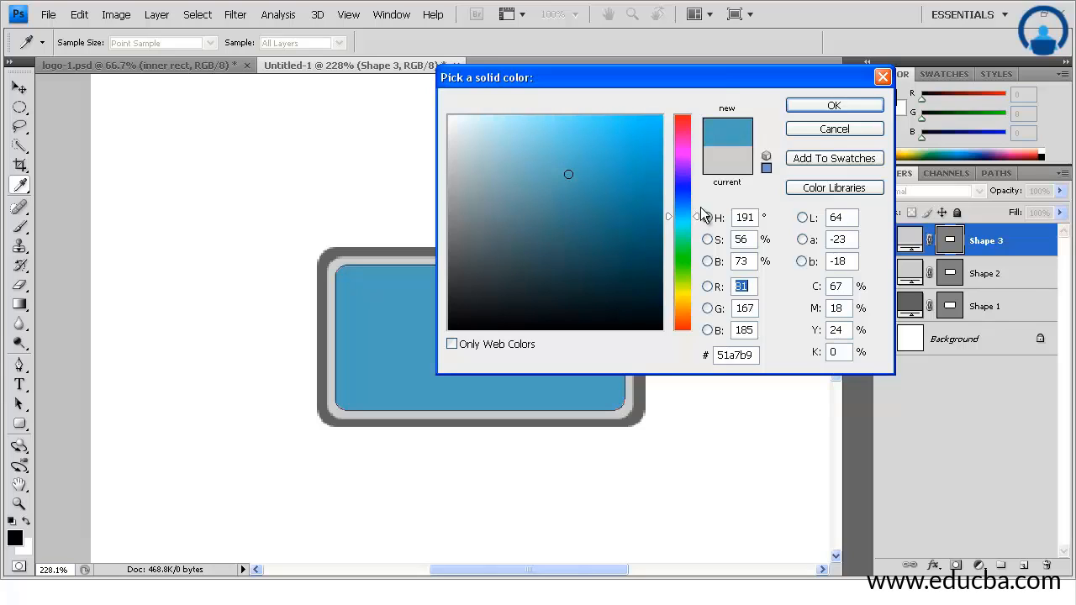
left_click(810, 106)
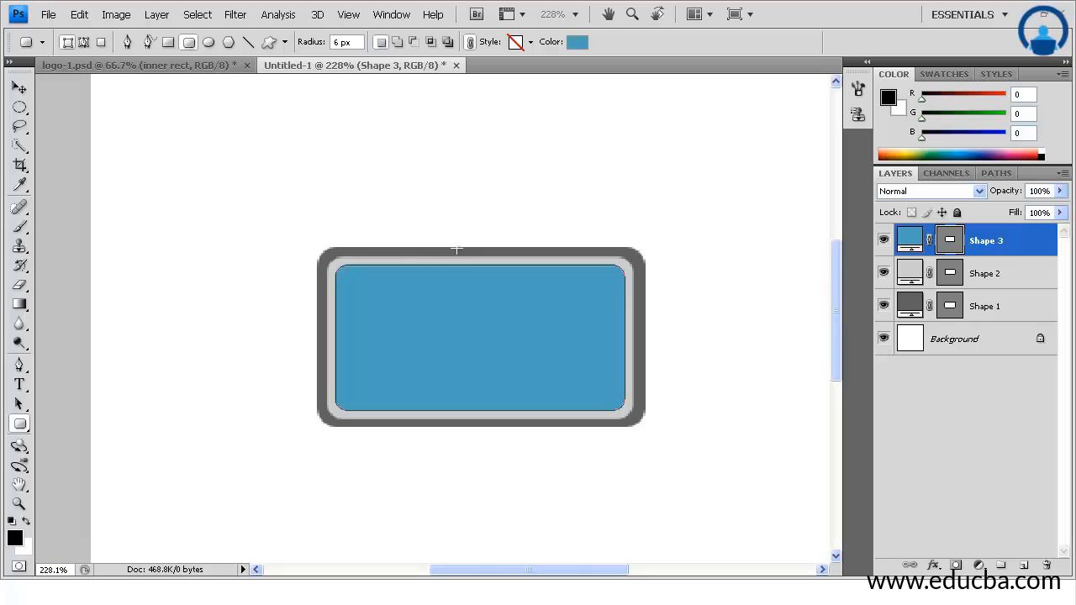
- Switch to the Brush tool and rasterize the blue Shape 3 layer for painting
key("b")
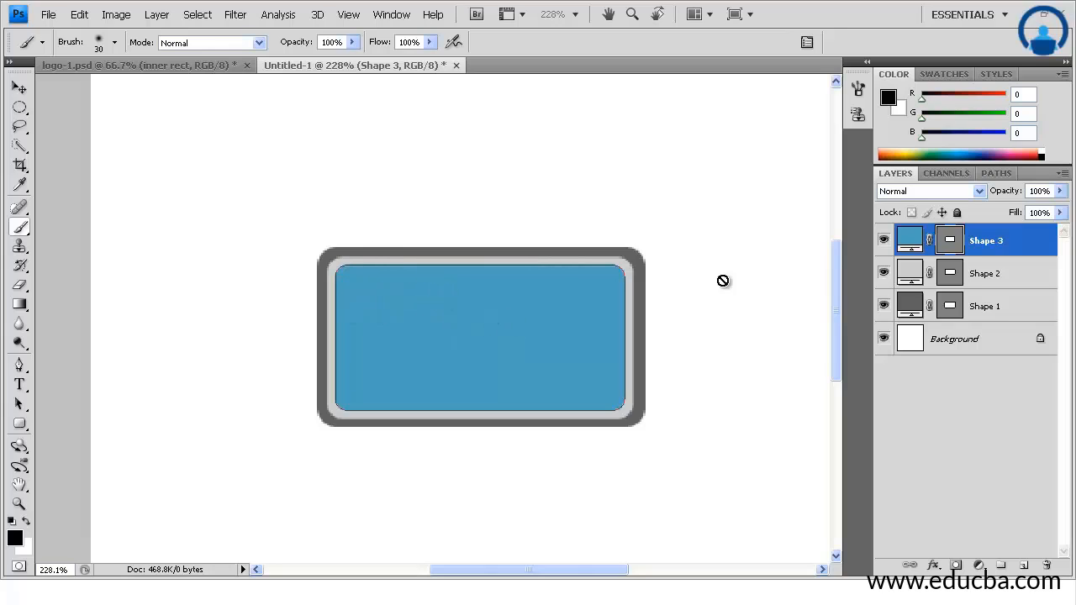
right_click(977, 245)
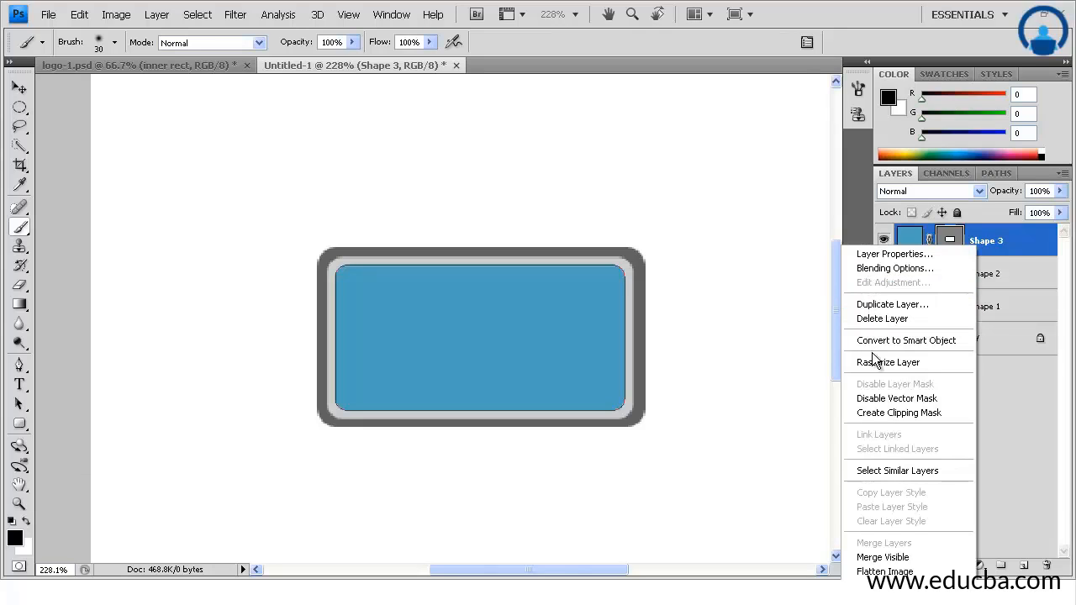
left_click(879, 361)
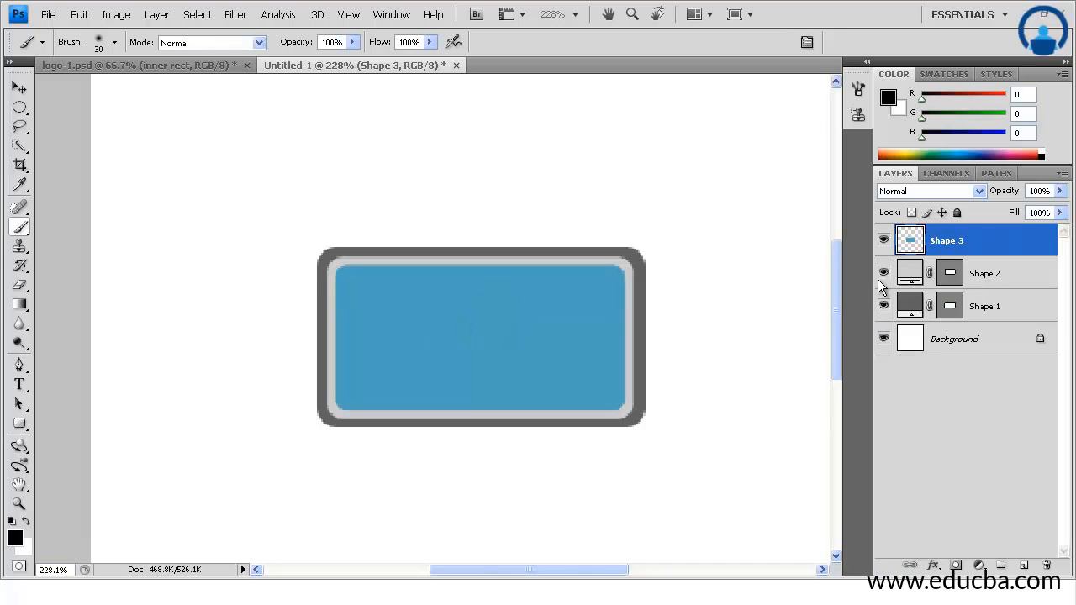
- Load the blue Shape 3 outline as a selection and set the foreground color to white (ffffff) for the brush
left_click(915, 242, "ctrl")
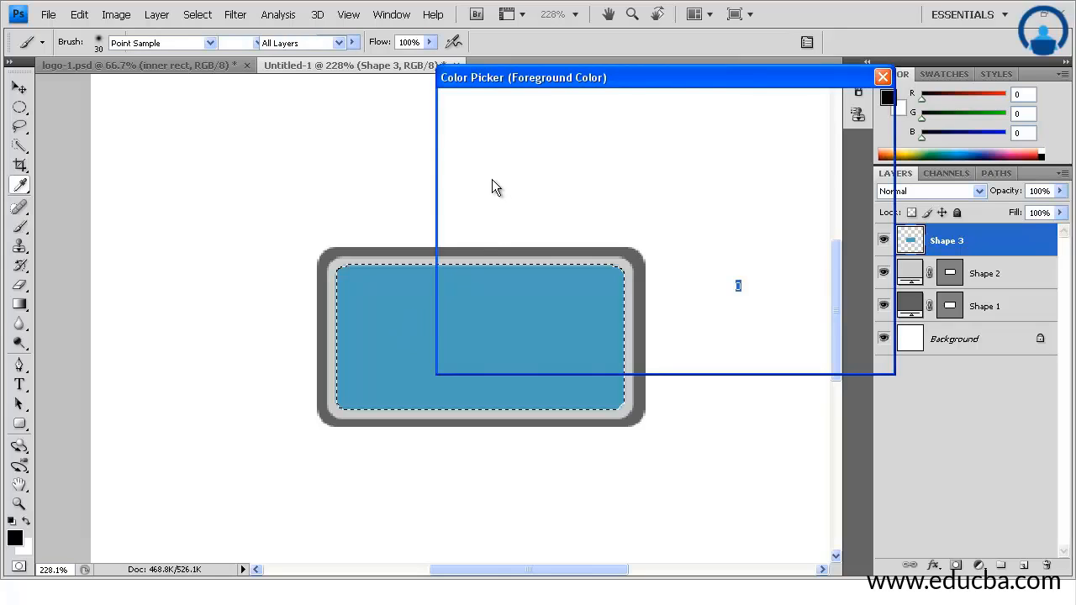
left_click(488, 130)
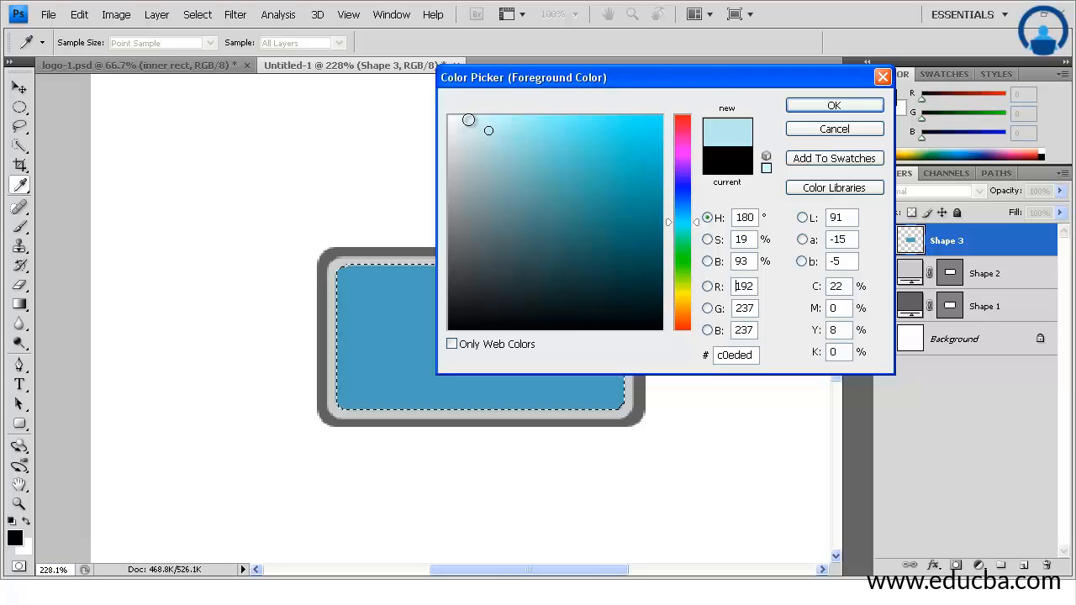
left_click(446, 114)
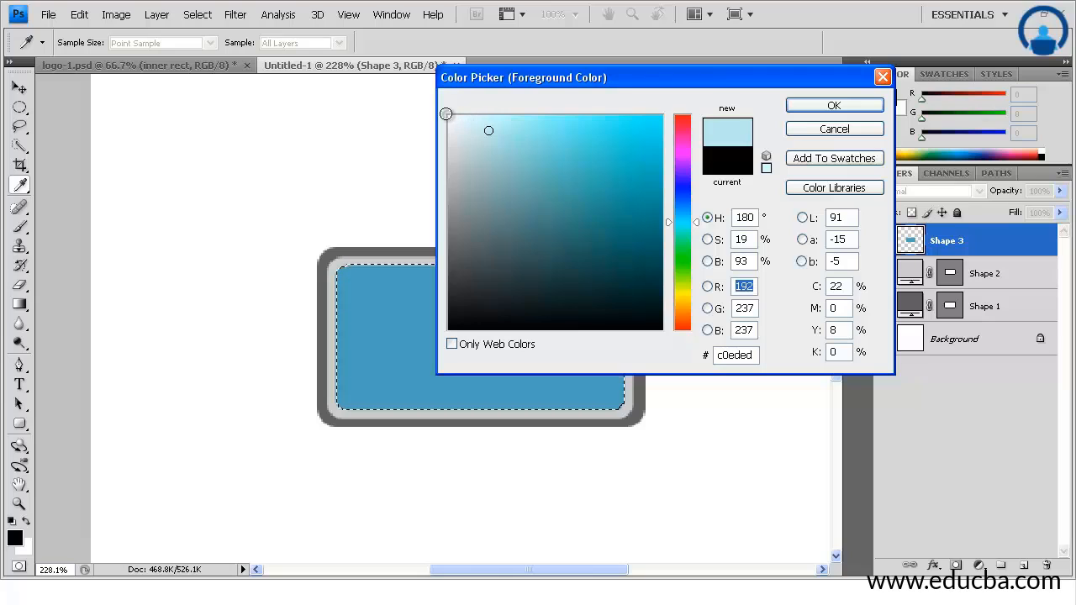
left_click(446, 113)
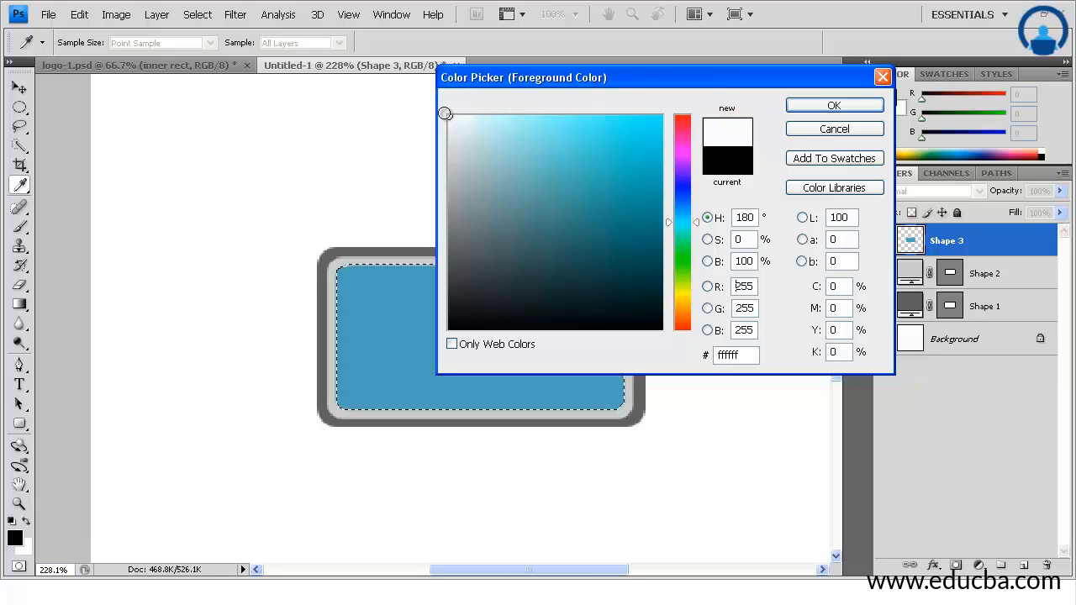
left_click(829, 106)
key("b")
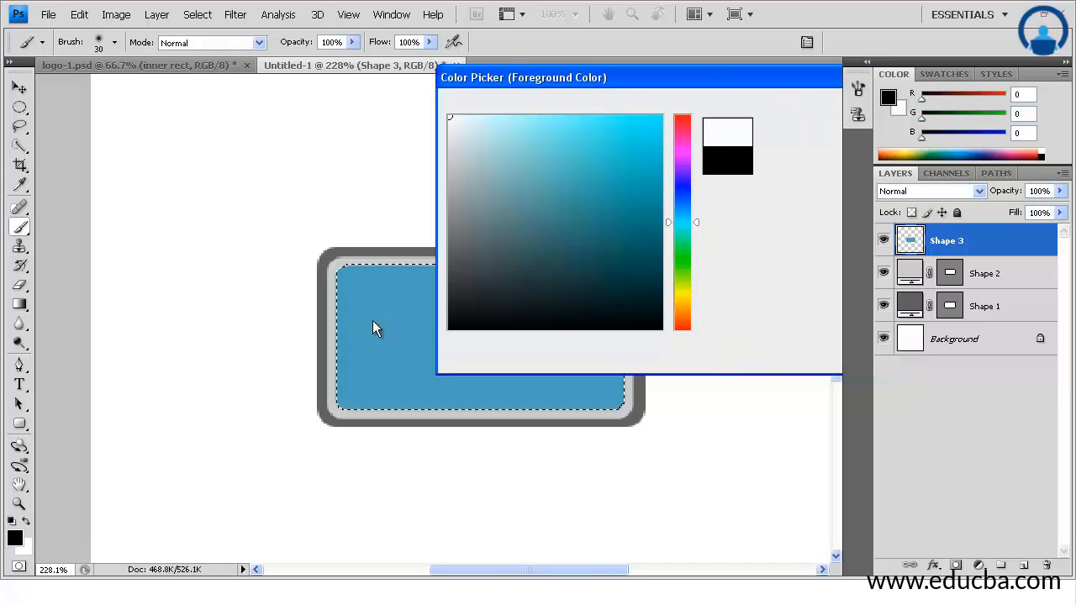
- Choose the soft 100 px brush preset and add a new empty layer above Shape 3
left_click(116, 42)
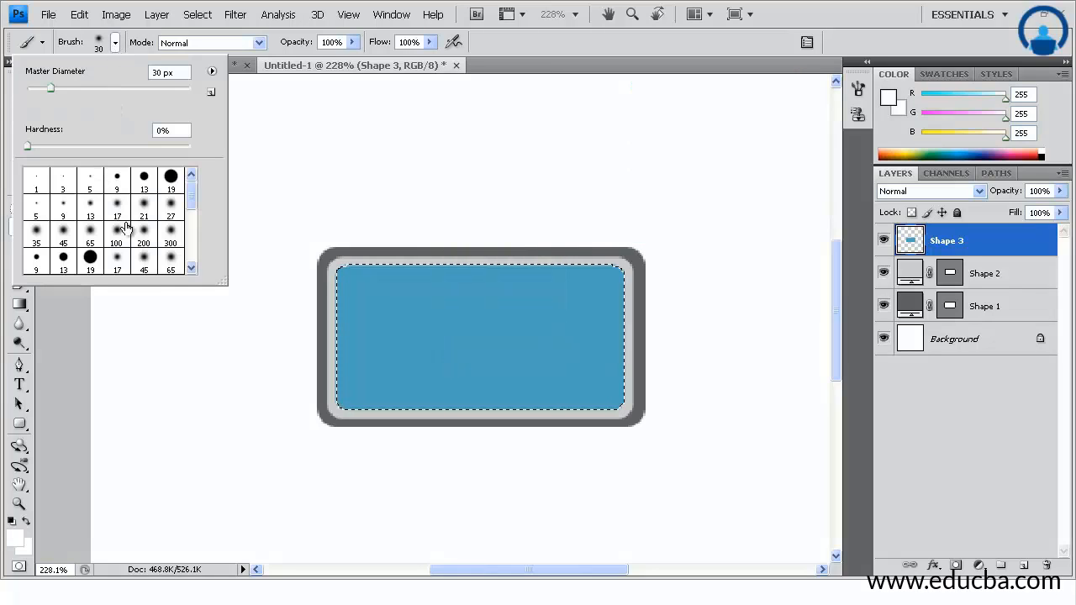
left_click(117, 235)
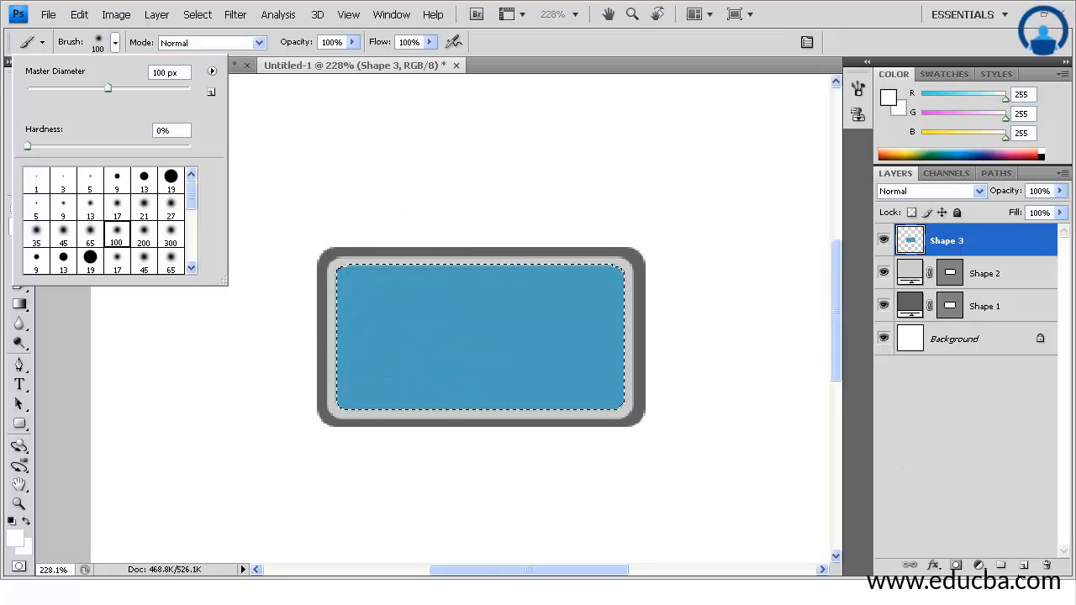
left_click(1022, 566)
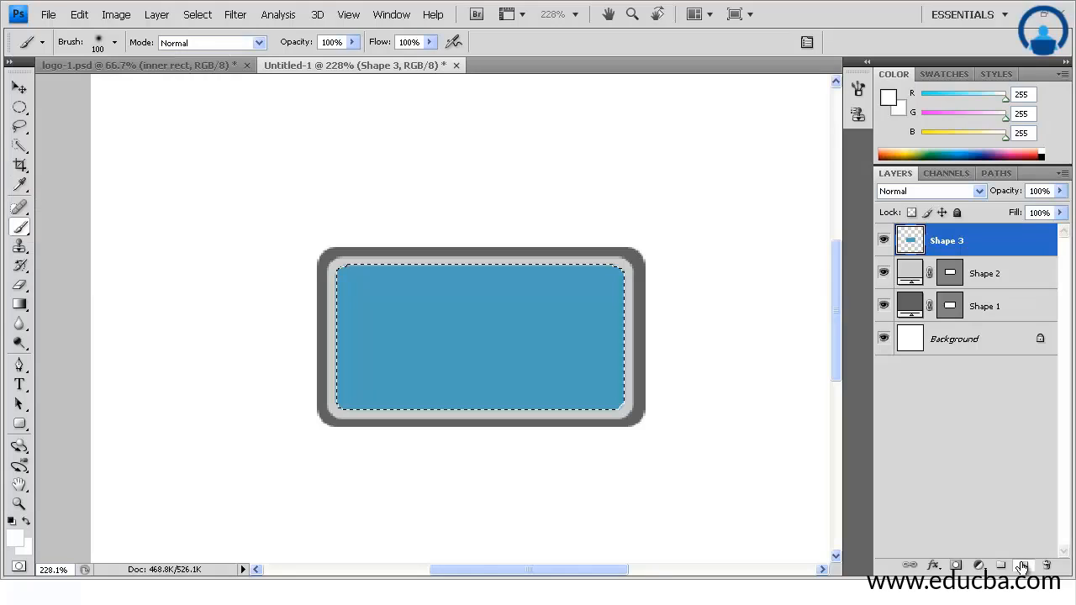
left_click(1022, 566)
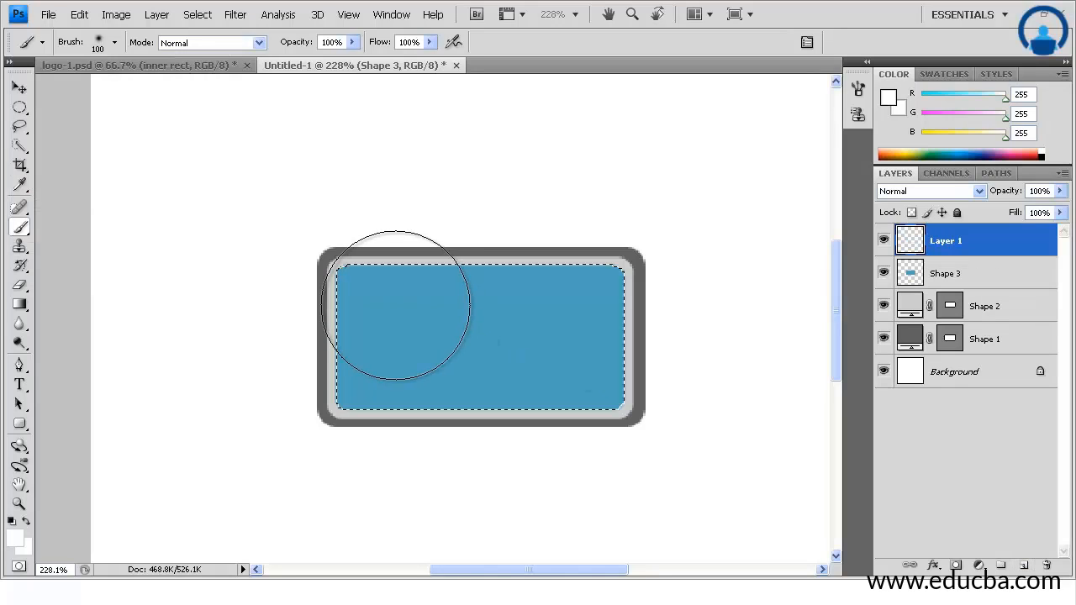
- Enlarge the brush to 175 px, dab a white highlight in the blue panel's upper-left area, and set its layer to Overlay blending
key("bracketright")
key("bracketright")
key("bracketright")
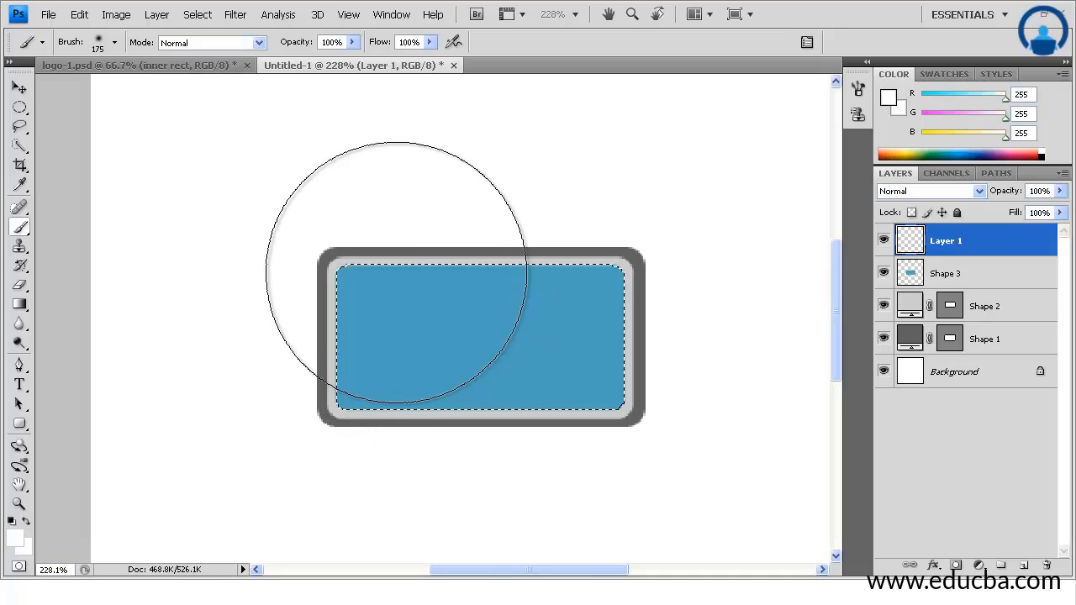
left_click(397, 273)
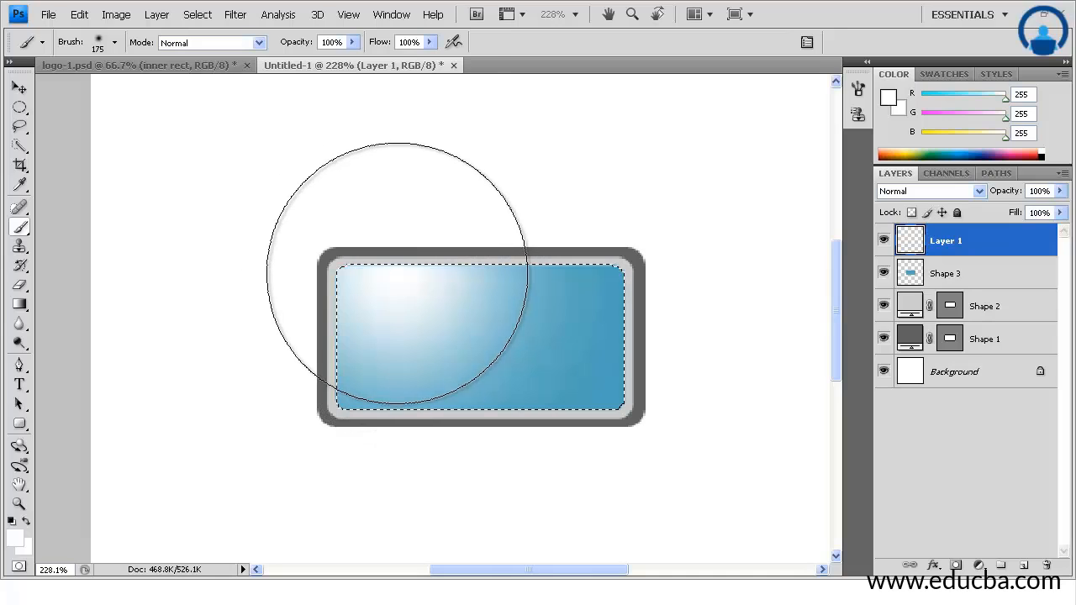
left_click(931, 197)
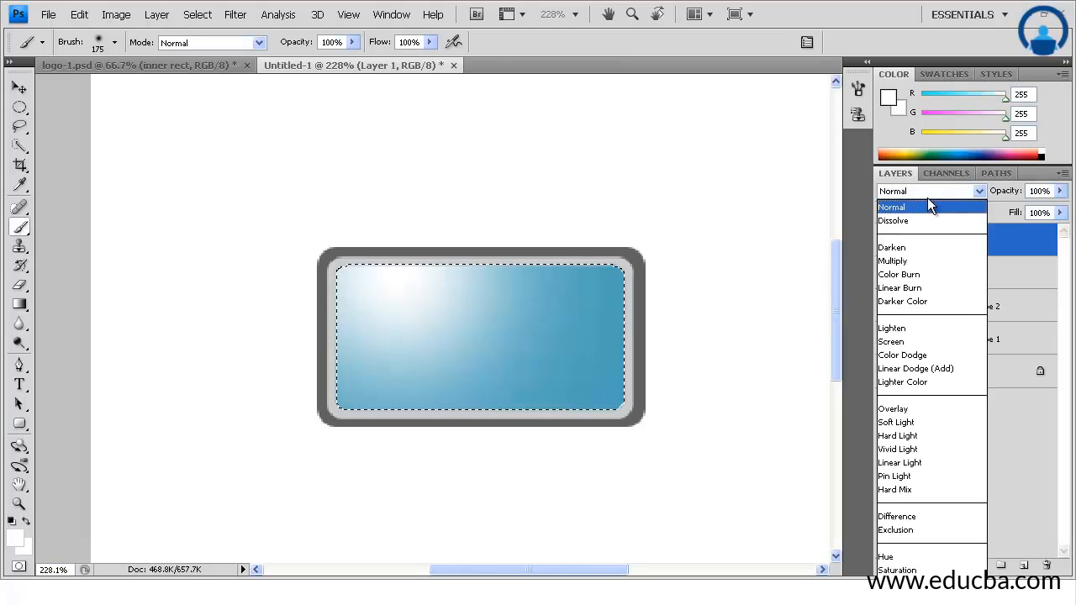
left_click(907, 410)
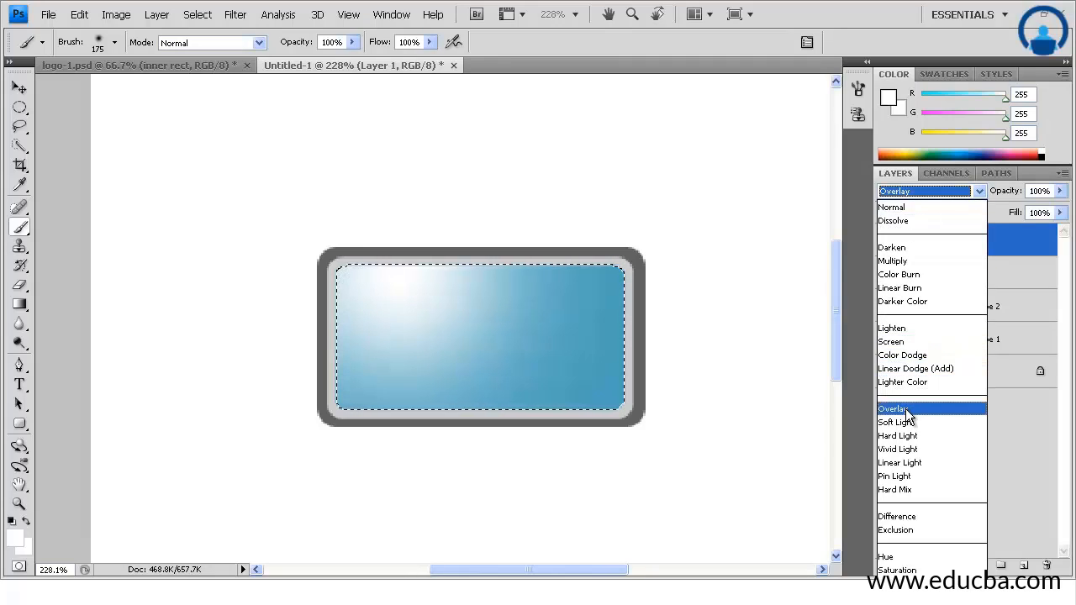
left_click(906, 409)
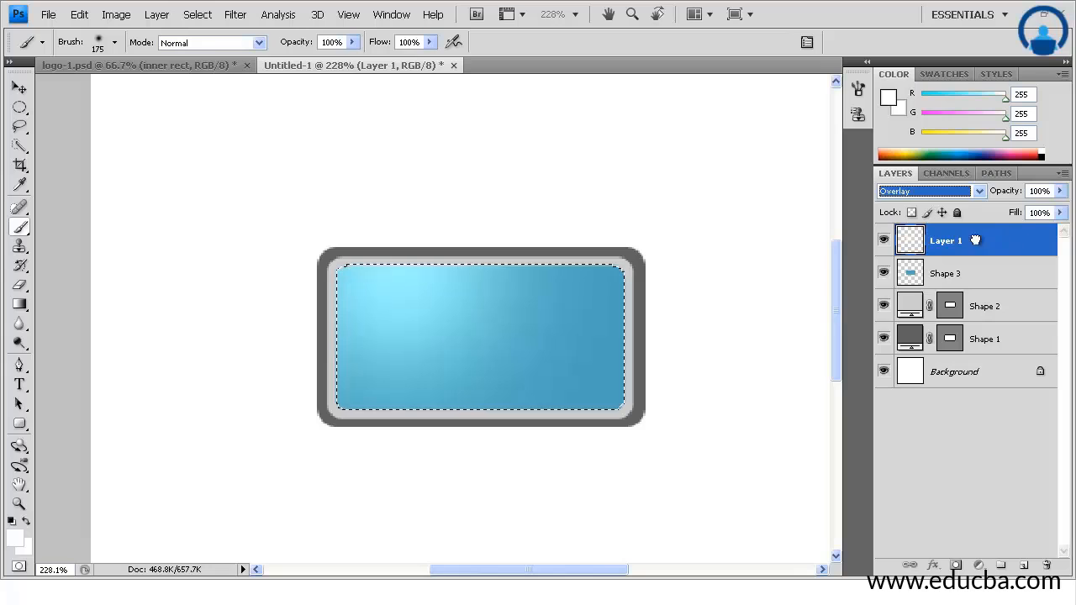
- Reduce the brush to 40 px, add a new layer above the highlight layer, and reset the foreground color to black
left_click(1004, 237)
key("bracketleft")
key("bracketleft")
key("bracketleft")
key("bracketleft")
key("bracketleft")
key("bracketleft")
key("bracketleft")
key("bracketleft")
key("bracketleft")
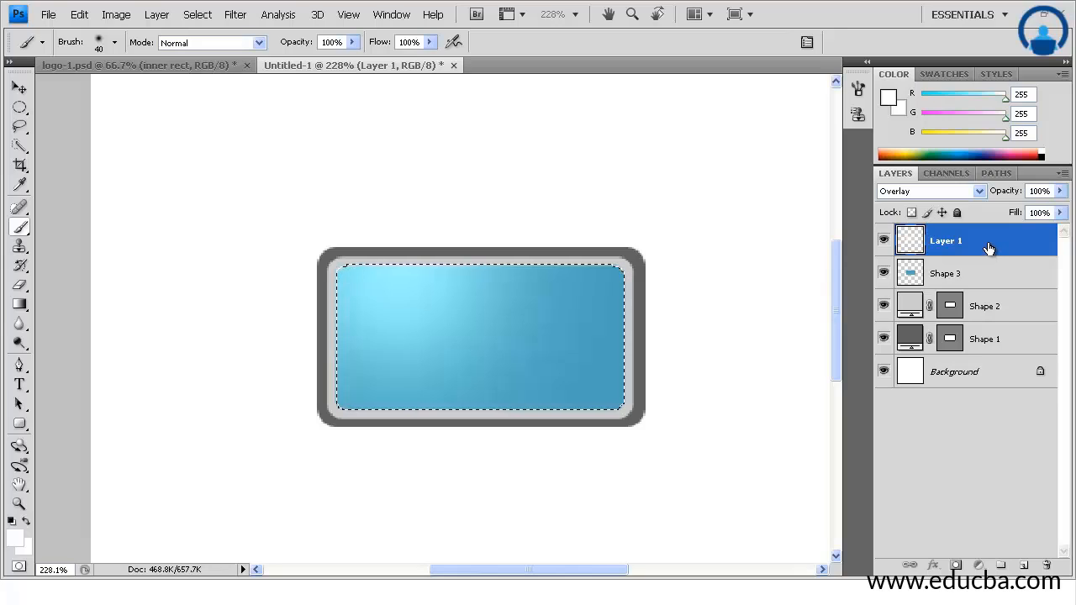
left_click(1023, 568)
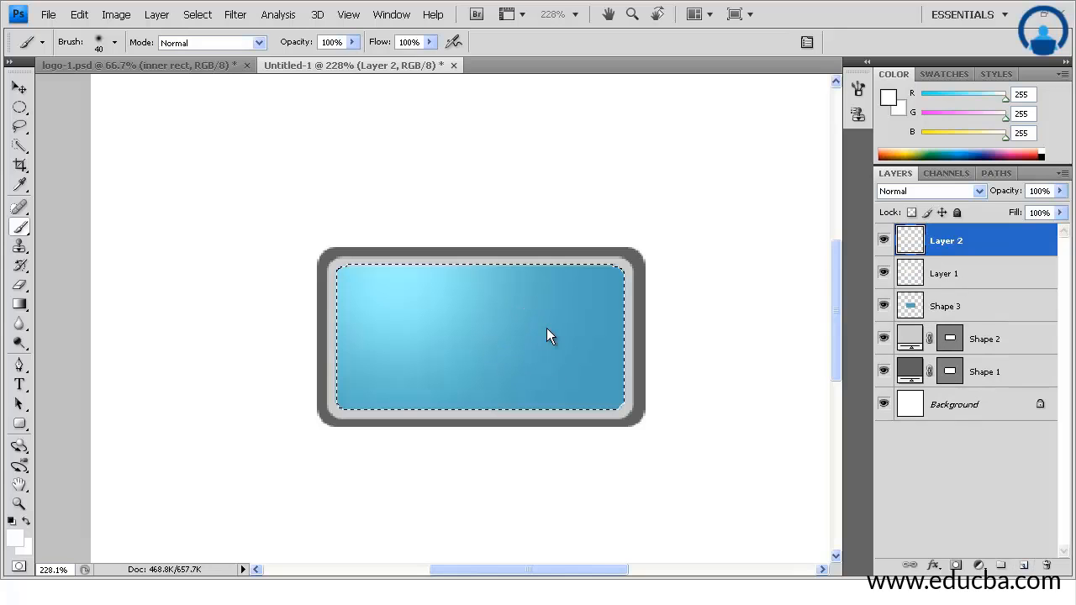
key("d")
- Try a black dab with a 300 px brush over the middle of the blue panel and undo it
key("bracketright")
key("bracketright")
key("bracketright")
key("bracketright")
key("bracketright")
key("bracketright")
key("bracketright")
key("bracketright")
key("bracketright")
key("bracketright")
key("bracketright")
key("bracketright")
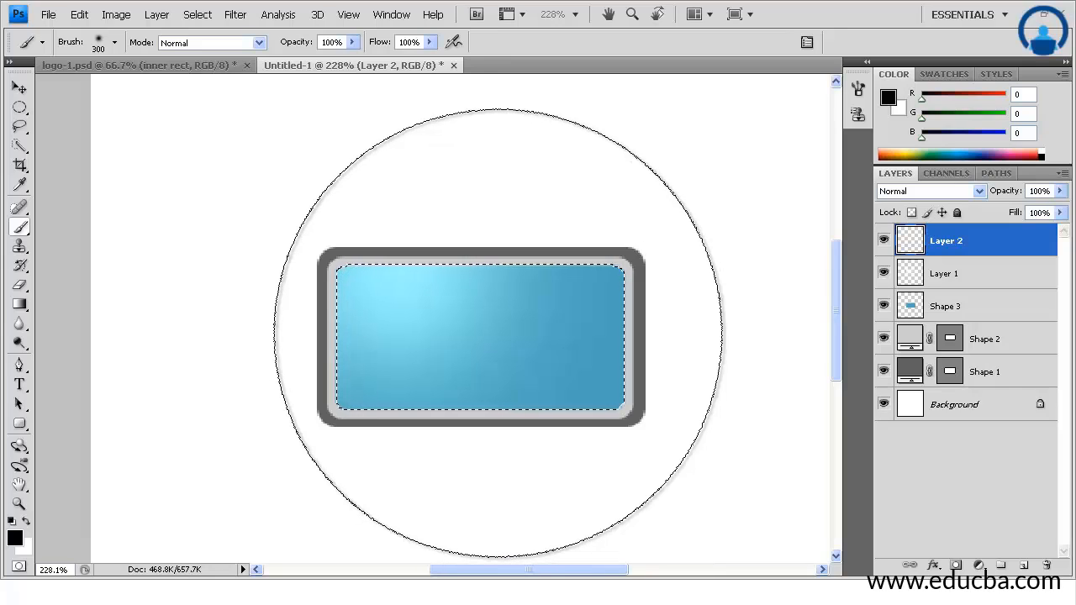
left_click(498, 332)
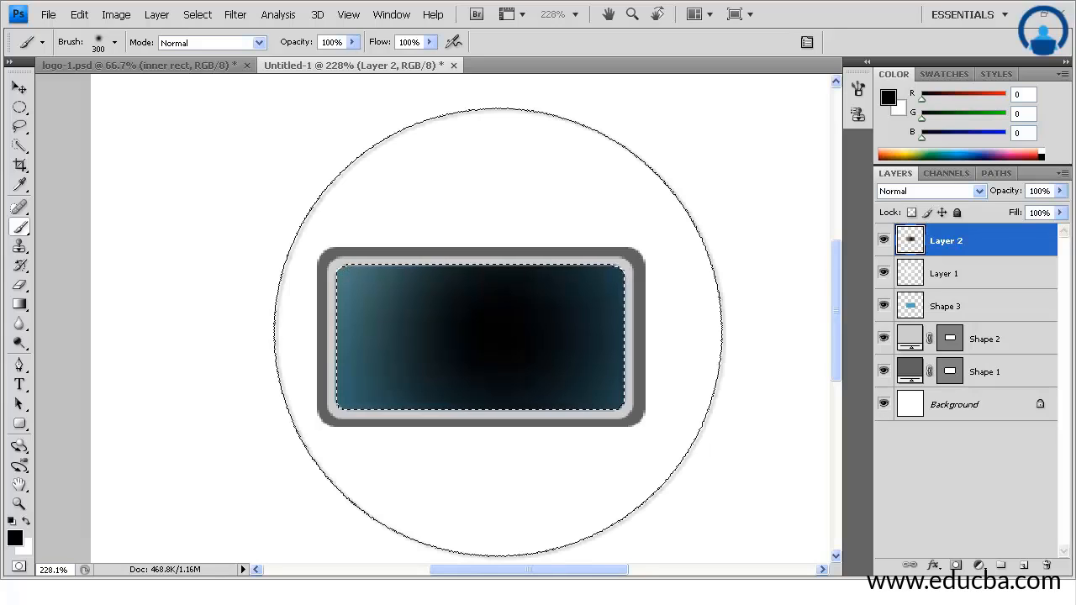
key("ctrl+z")
- Set the brush to 175 px and paint black shading into the blue panel's lower-right corner
key("bracketleft")
key("bracketleft")
key("bracketleft")
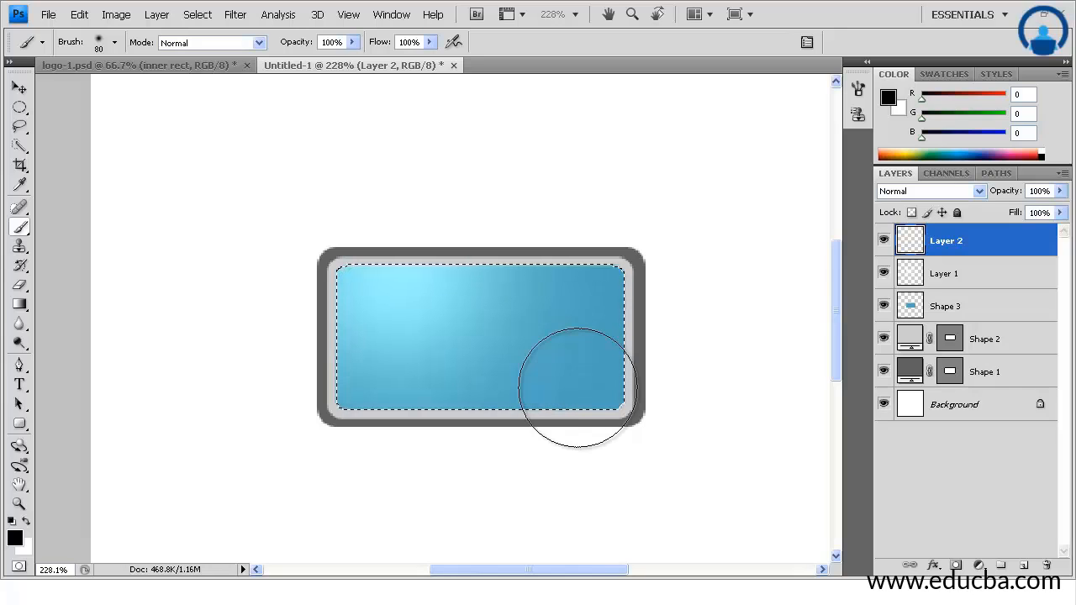
key("bracketright")
key("bracketright")
key("bracketright")
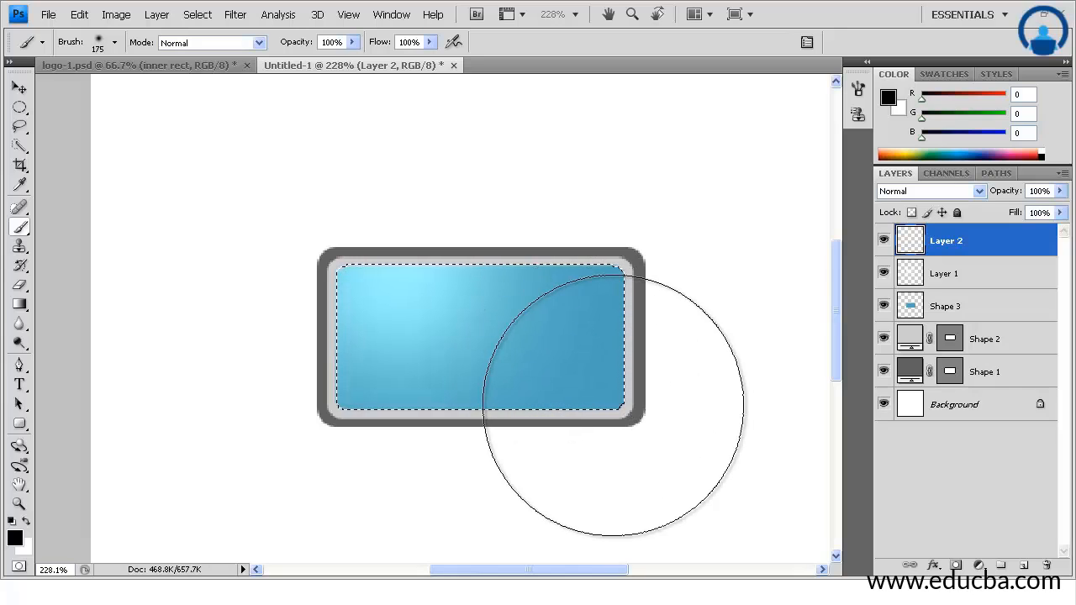
left_click_drag(600, 427, 577, 385)
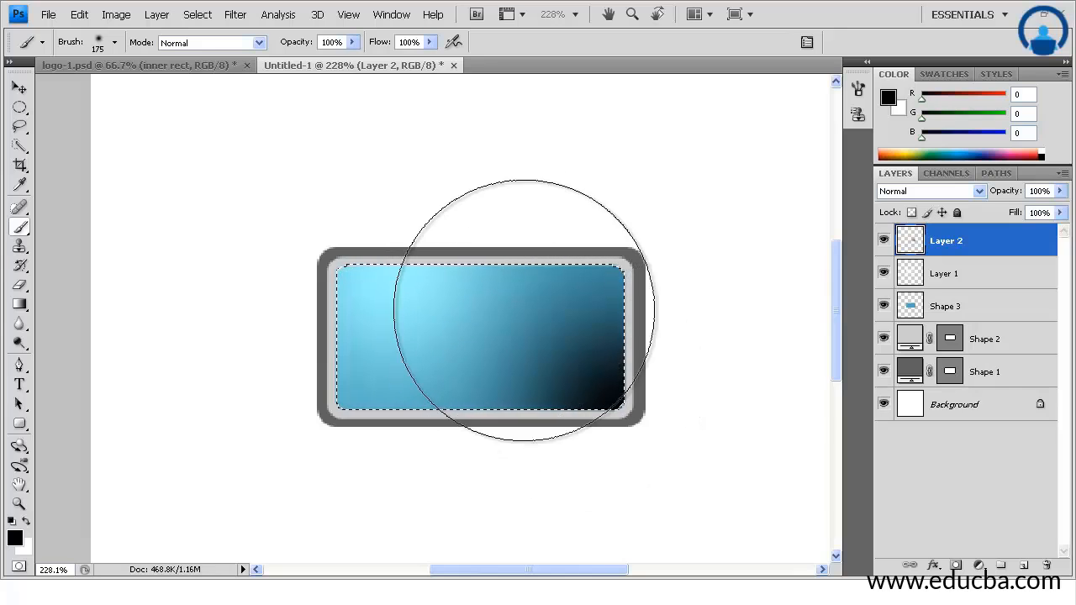
- Set the shading layer to Overlay blending and add black dabs at the panel's lower-left corner and along its bottom edge
left_click(977, 192)
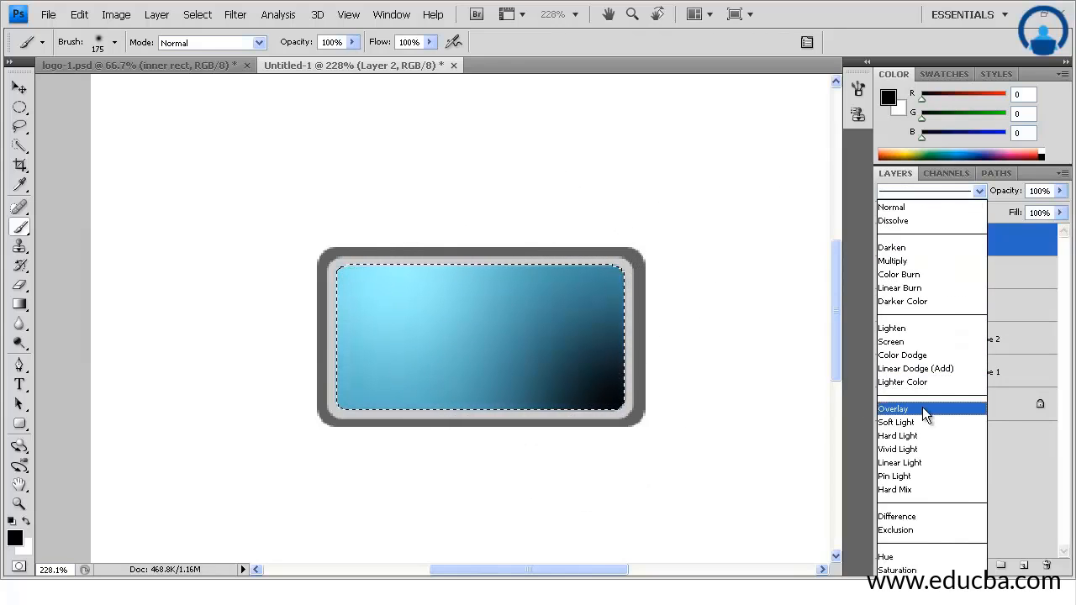
left_click(922, 407)
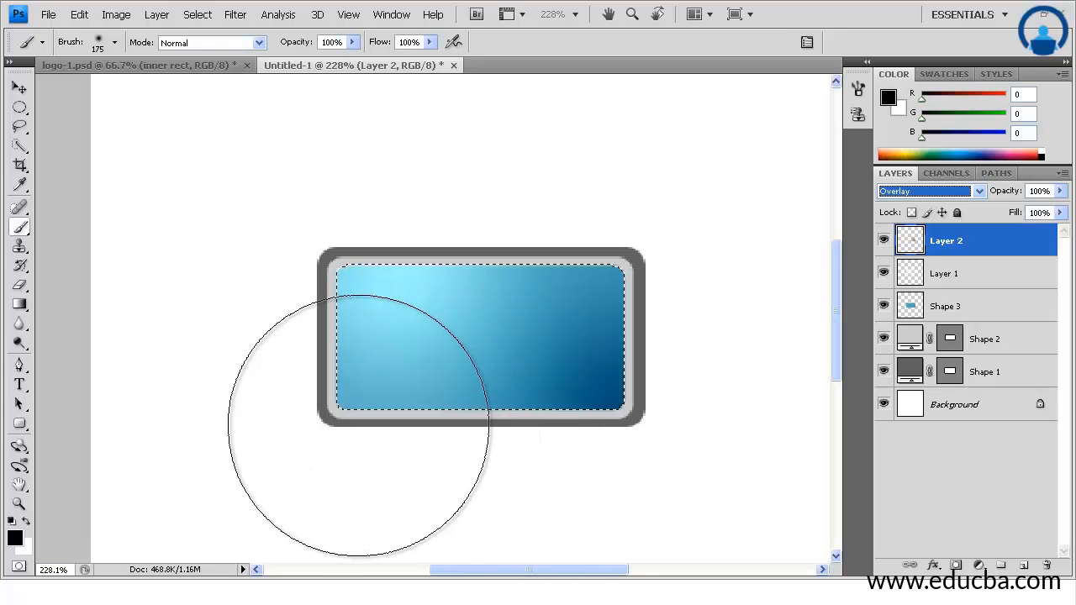
left_click(350, 421)
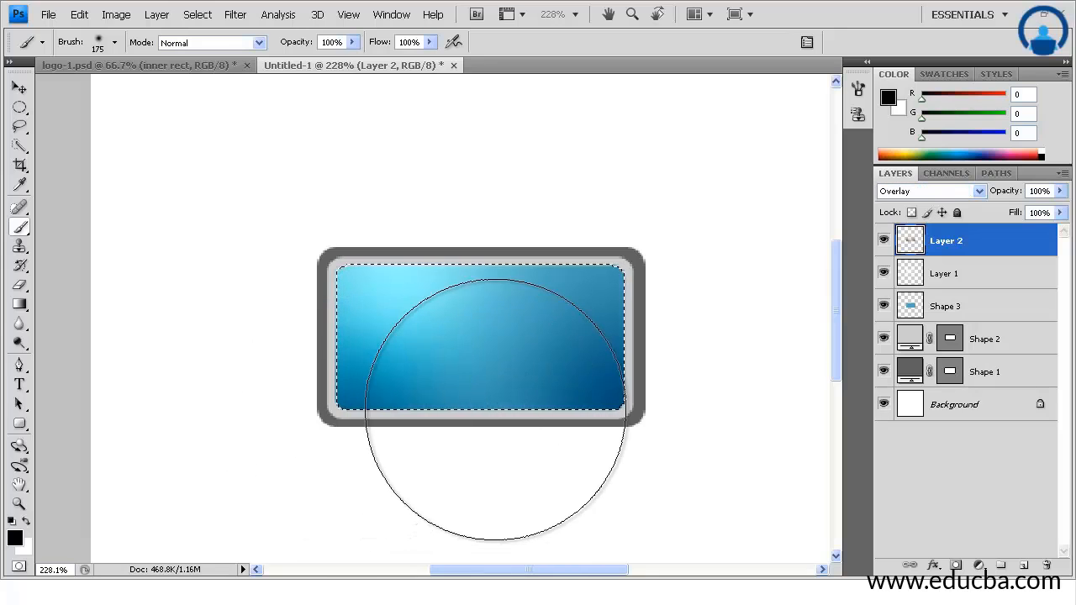
left_click(497, 408)
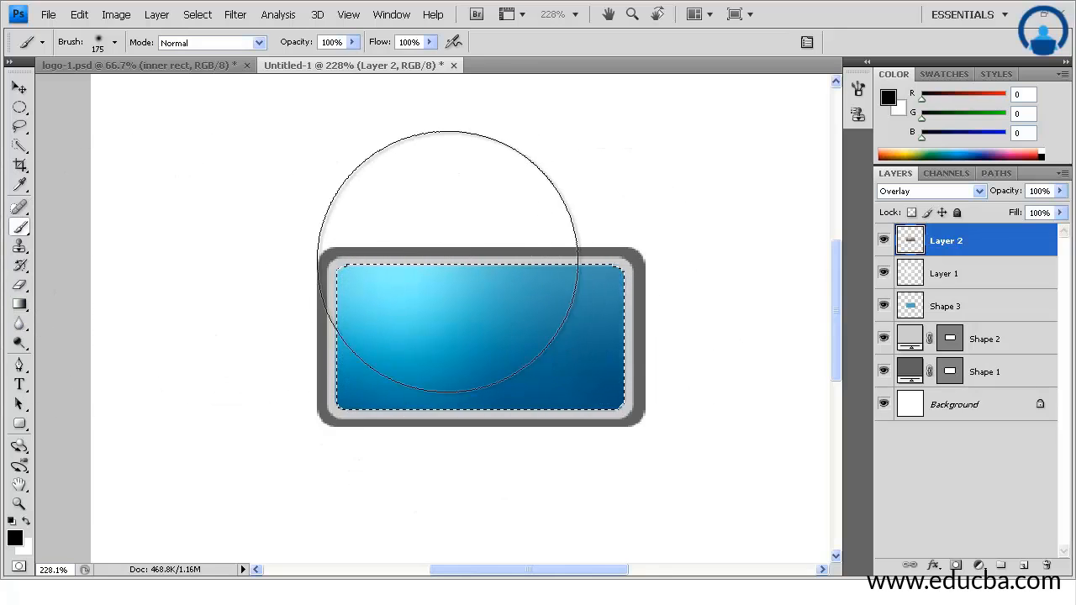
- Reduce the brush to 8 px, switch to the Move tool, and clear the selection around the blue panel
key("bracketleft")
key("bracketleft")
key("bracketleft")
key("bracketleft")
key("bracketleft")
key("bracketleft")
key("bracketleft")
key("bracketleft")
key("bracketleft")
key("bracketleft")
key("bracketleft")
key("bracketleft")
key("bracketleft")
key("bracketleft")
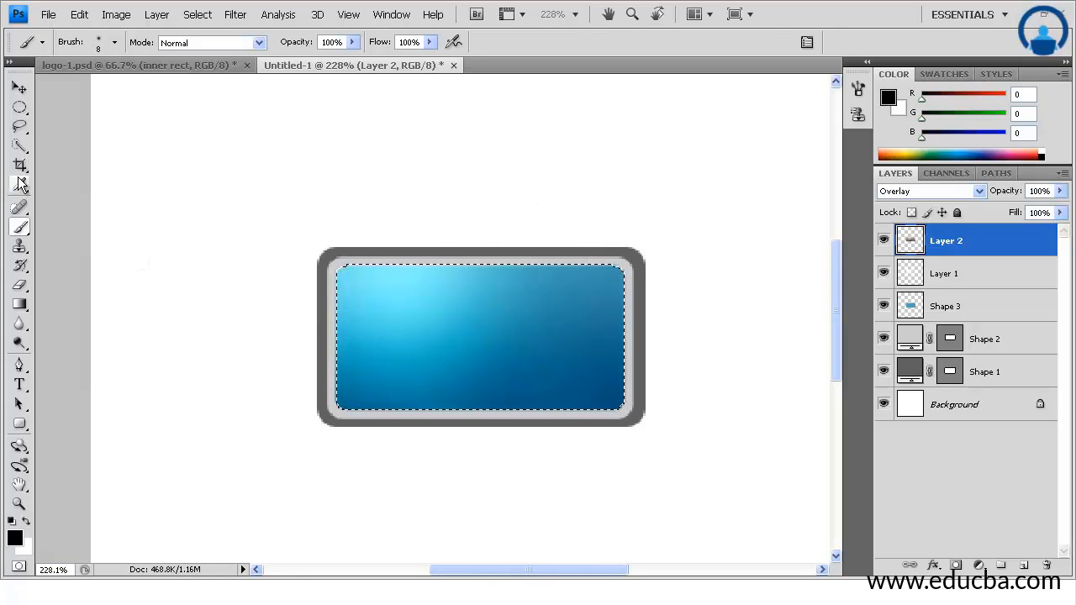
left_click(20, 88)
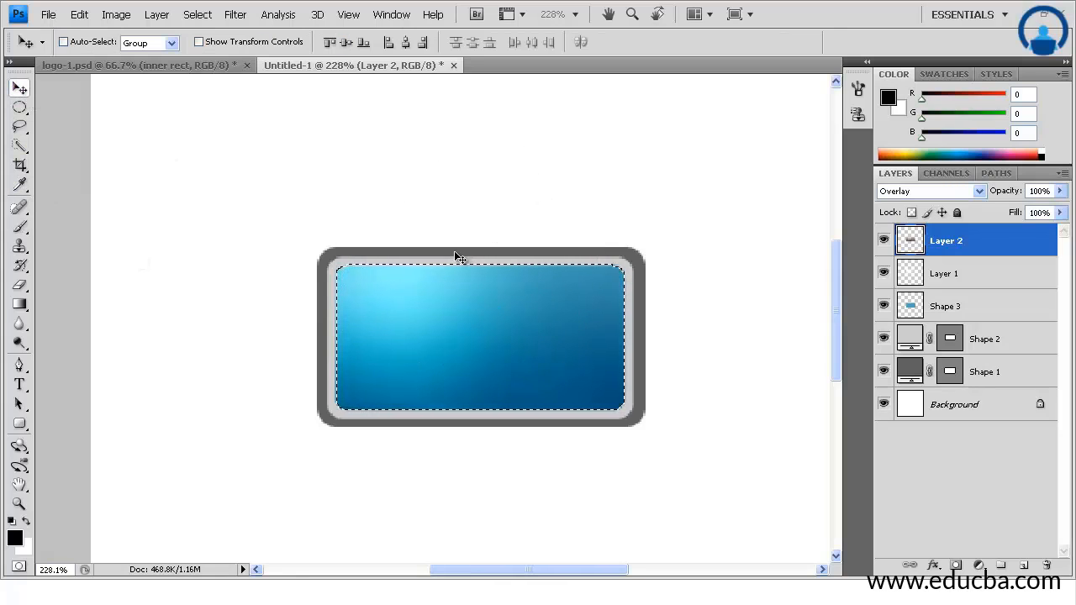
key("ctrl+d")
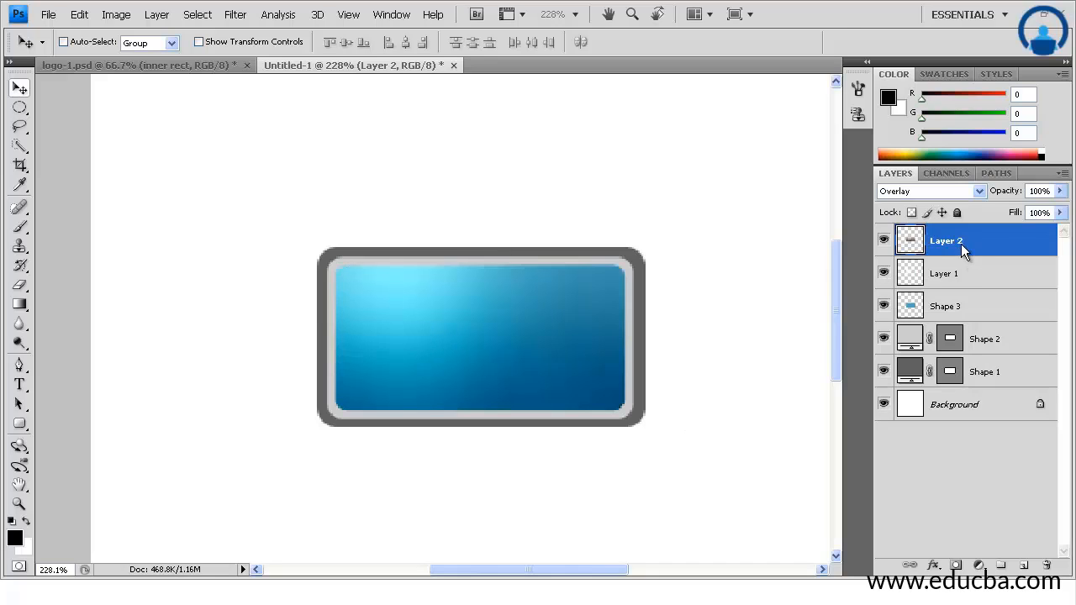
key("ctrl+s")
left_click(734, 351)
- Draw a wide, short rounded rectangle with a 6 px radius just above the body and fill it with light grey (bcbcbc)
left_click_drag(21, 427, 67, 442)
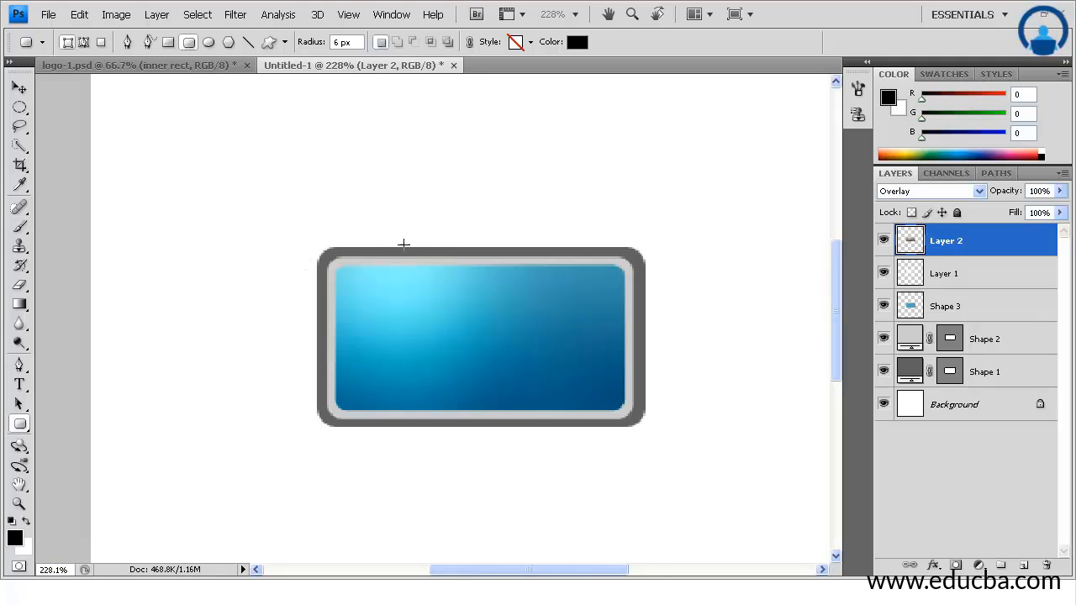
left_click_drag(324, 216, 577, 250)
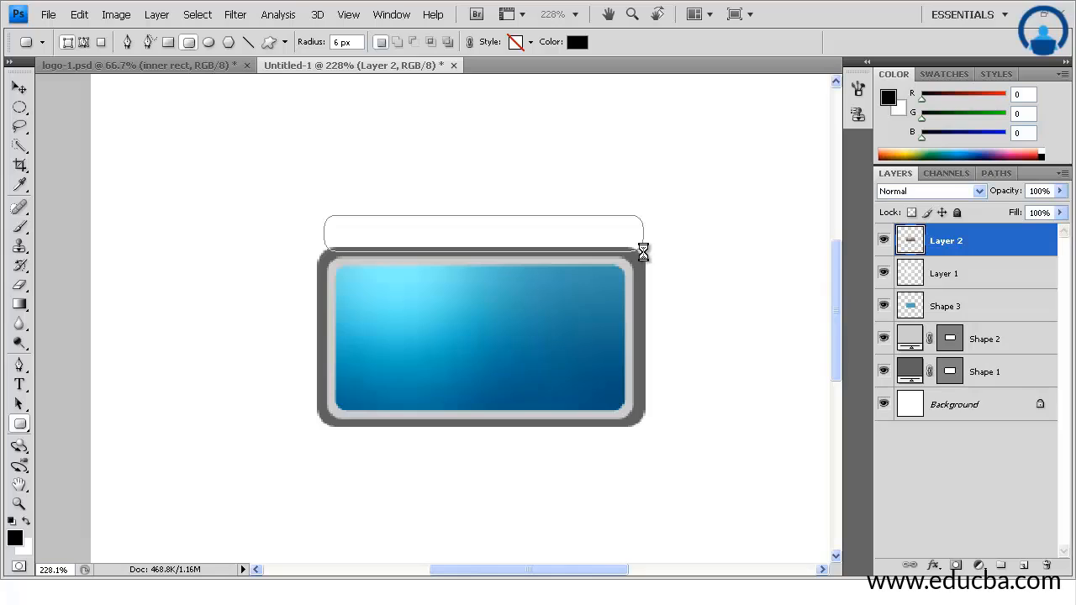
left_click(578, 46)
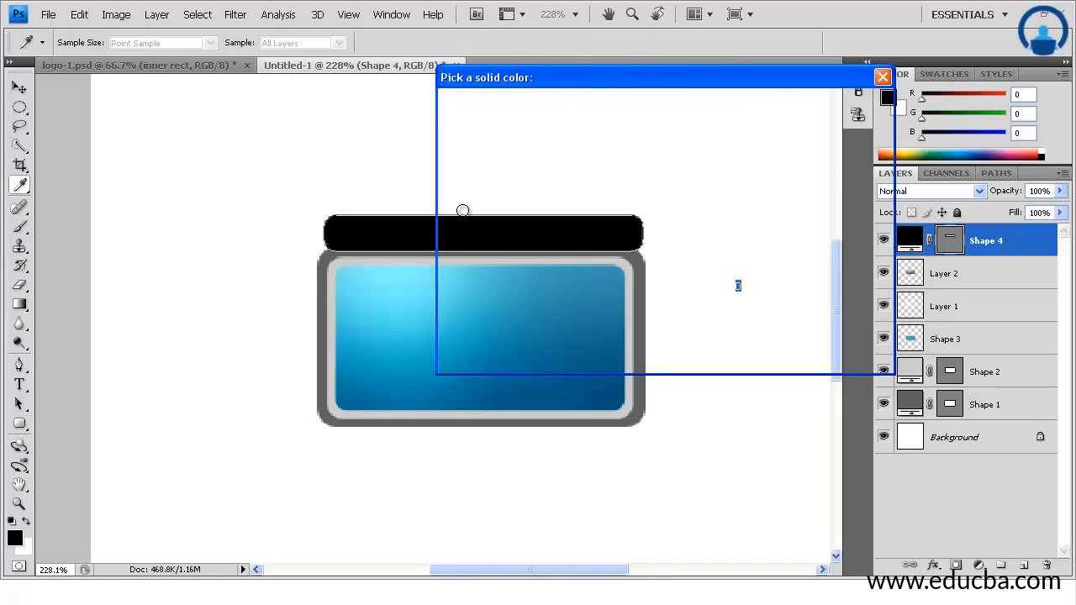
left_click(449, 172)
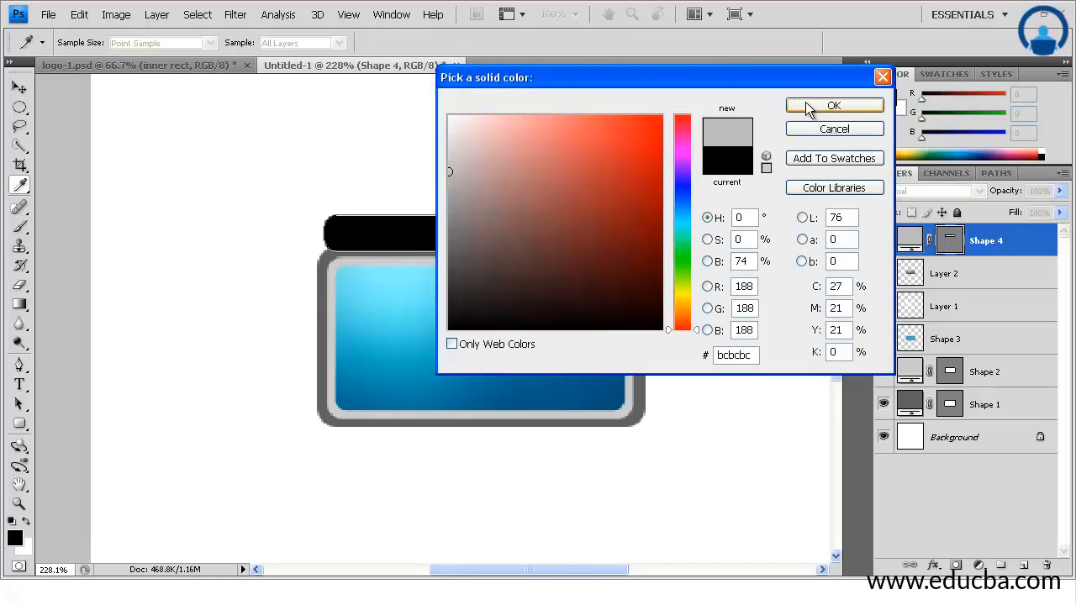
left_click(803, 106)
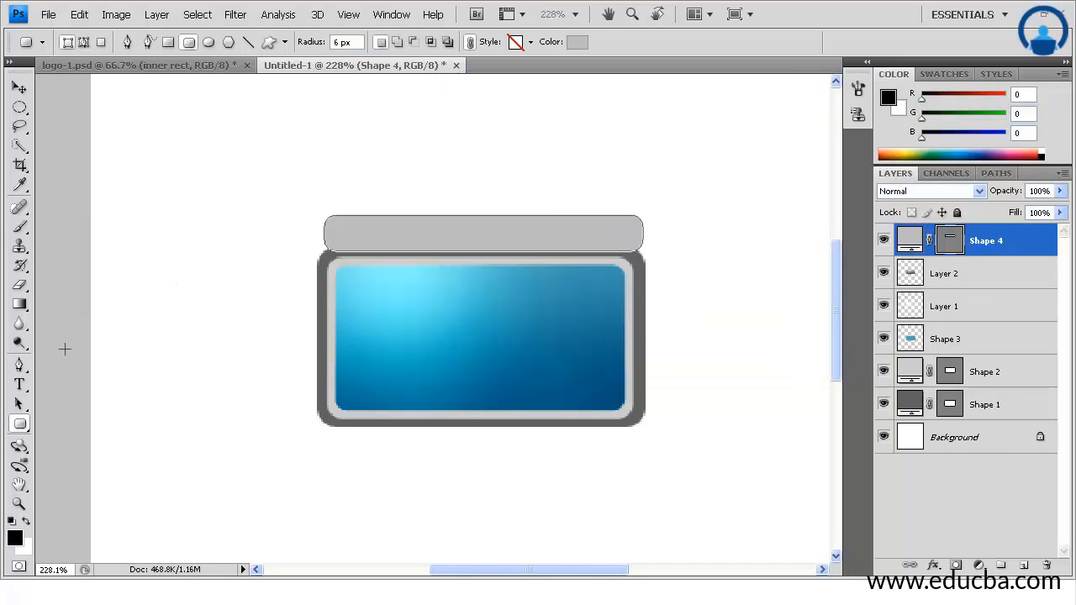
- Draw a plain rectangle inside the light grey bar, leaving a thin border, and fill it with white
left_click_drag(20, 424, 51, 431)
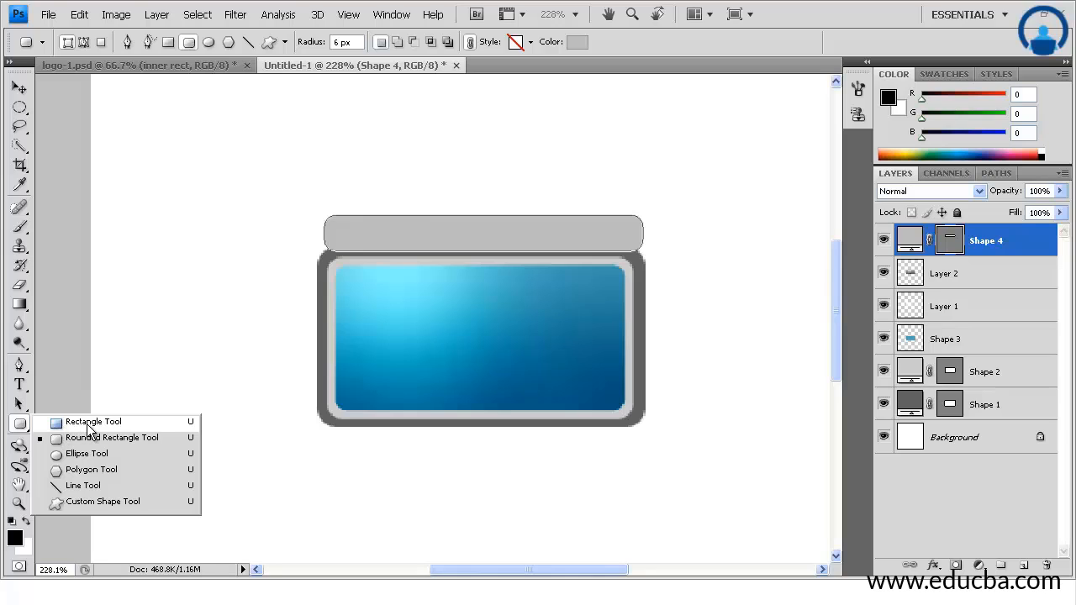
left_click(90, 425)
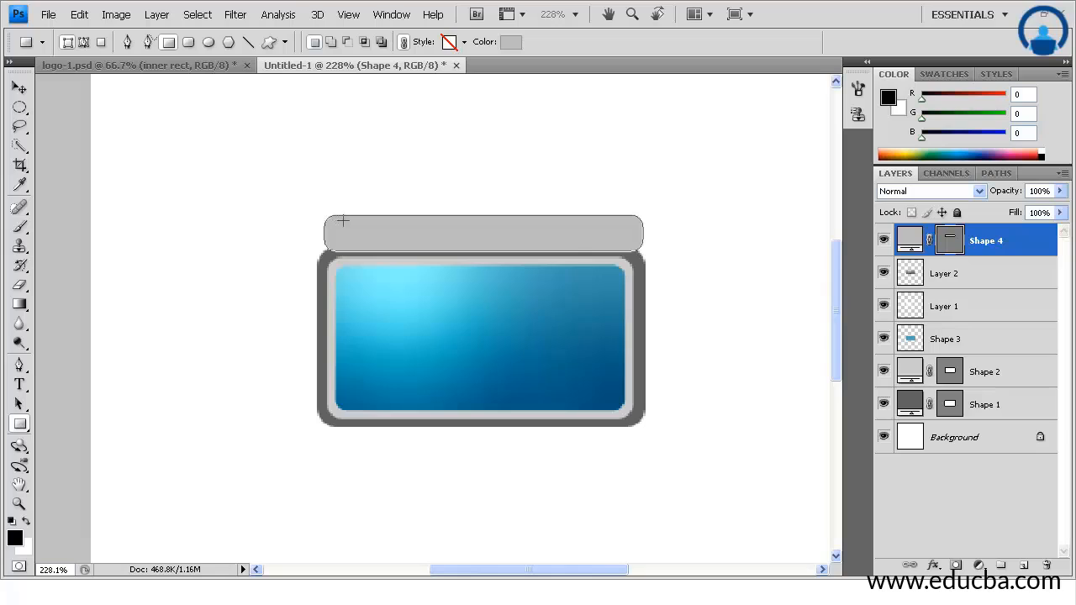
left_click_drag(342, 220, 632, 245)
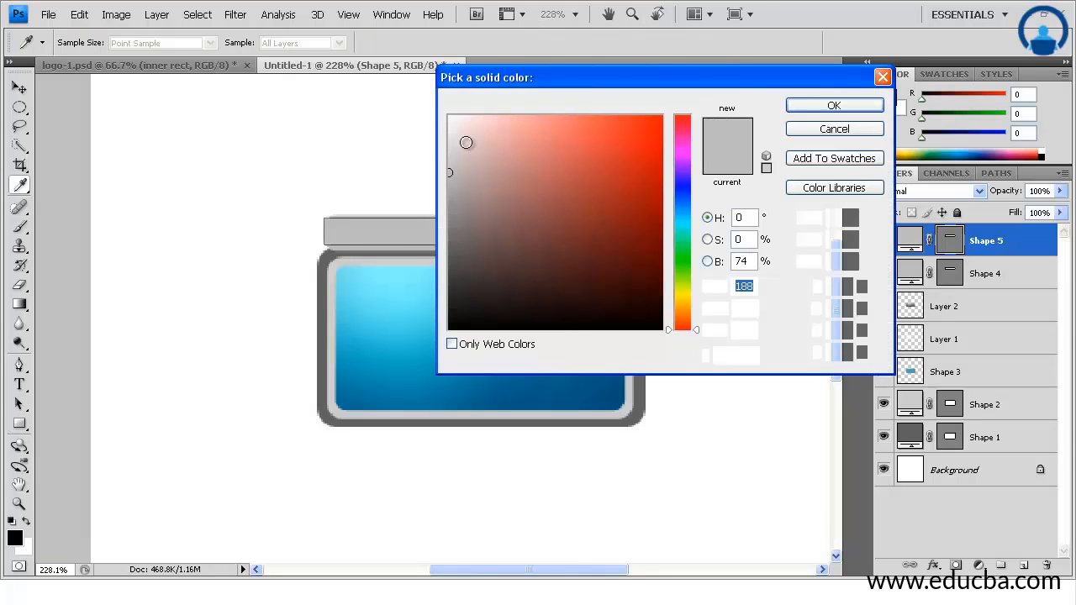
left_click(447, 114)
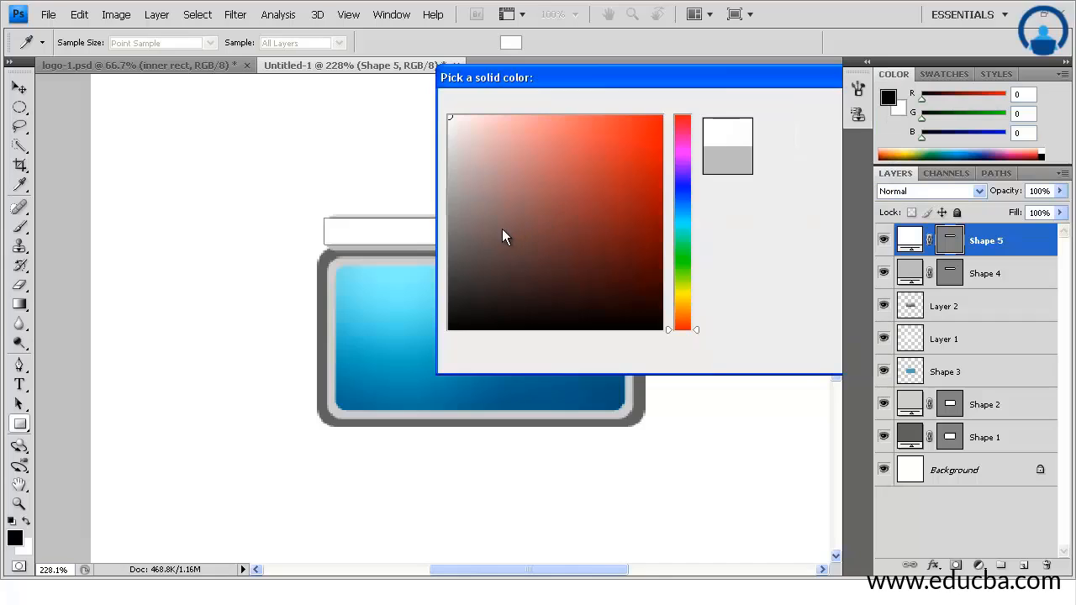
key("Return")
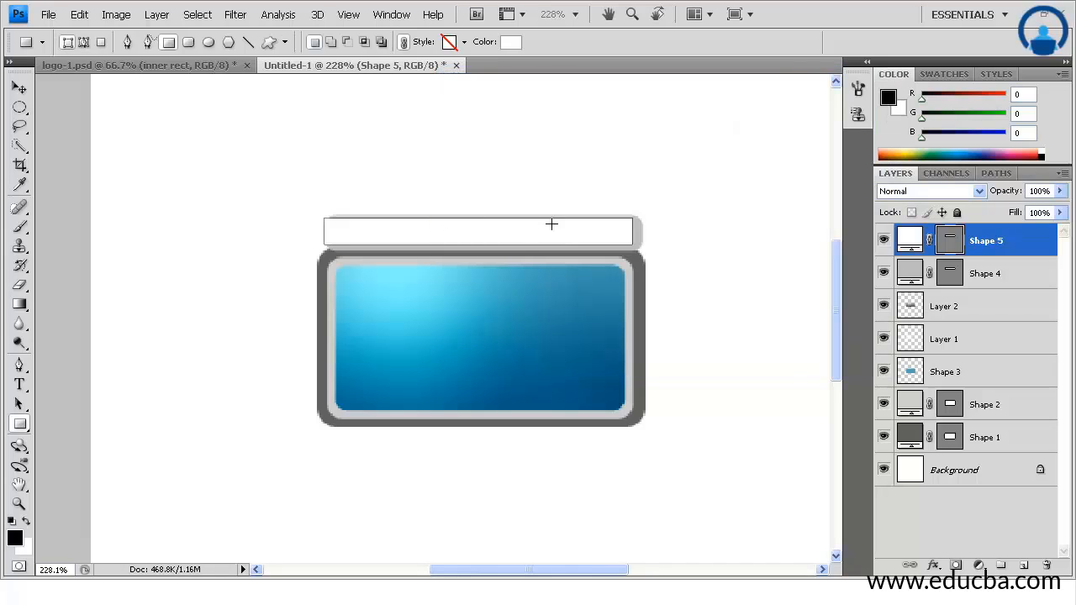
- Shift the white rectangle slightly to the right and down so it sits more evenly within the grey bar
key("v")
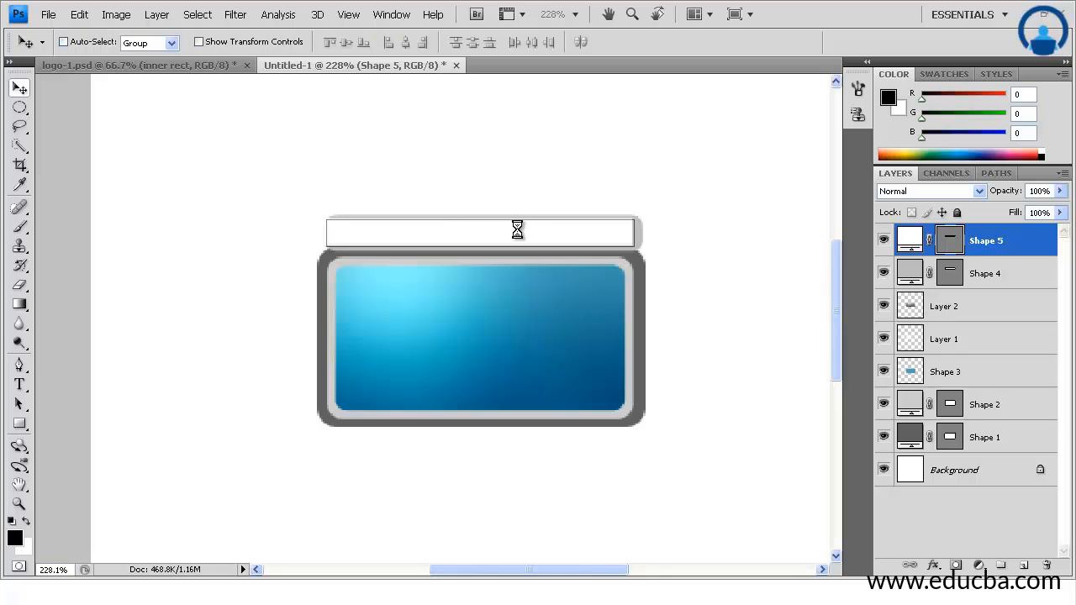
left_click_drag(516, 229, 523, 228)
key("Right")
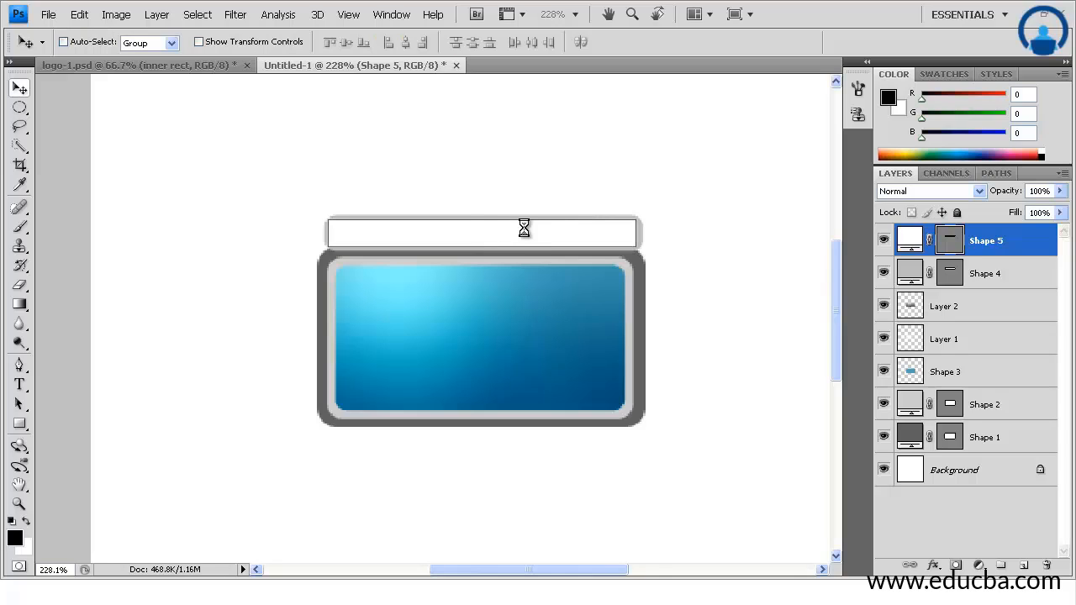
key("Left")
key("Left")
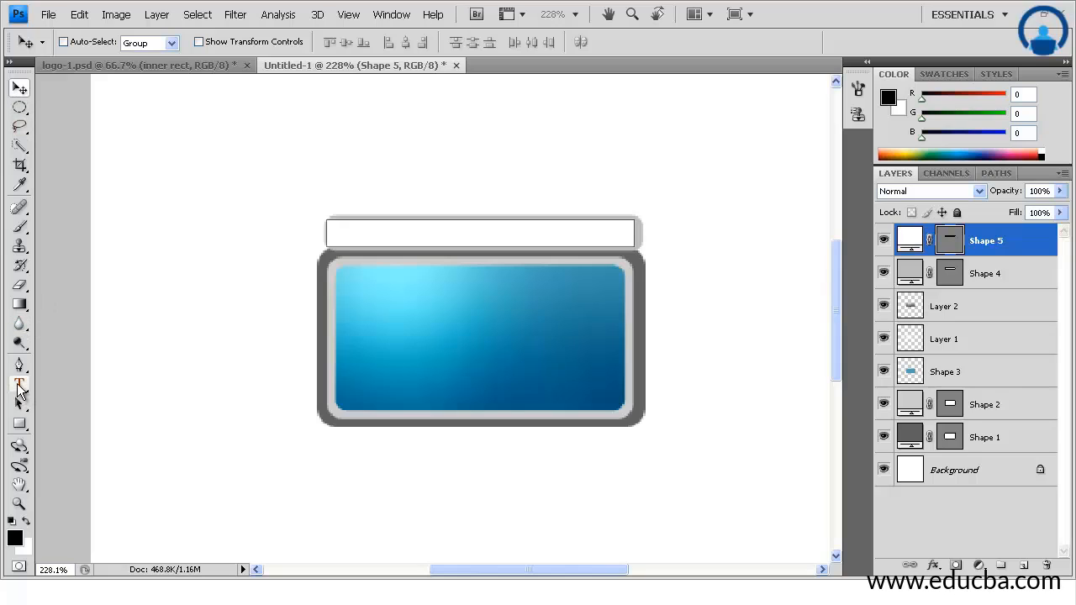
- Draw a small square spanning the white strip's height near its left end and fill it with black (000000)
left_click(20, 424)
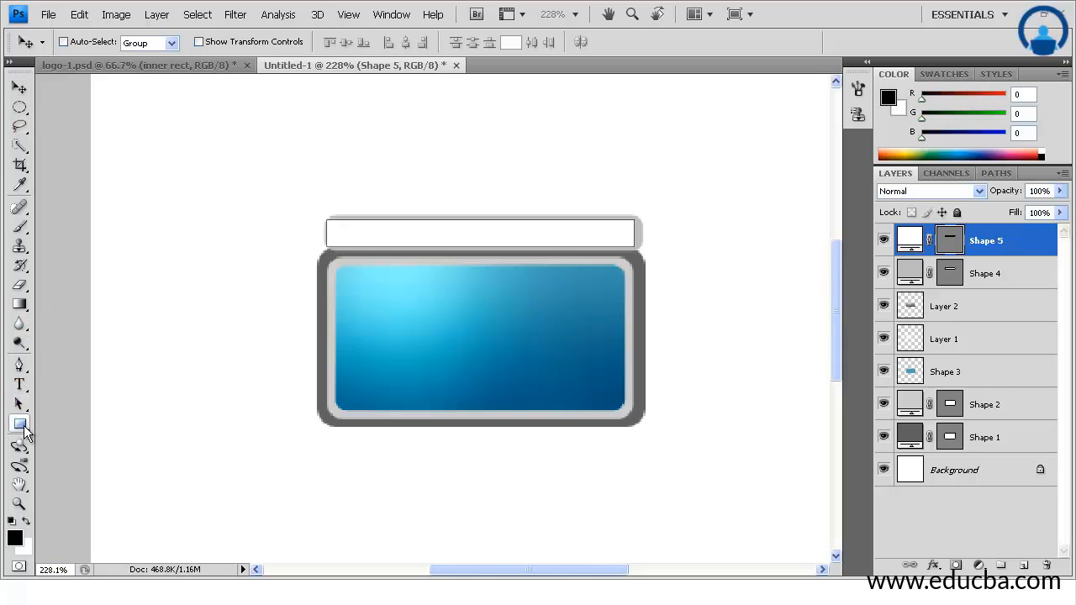
left_click(47, 422)
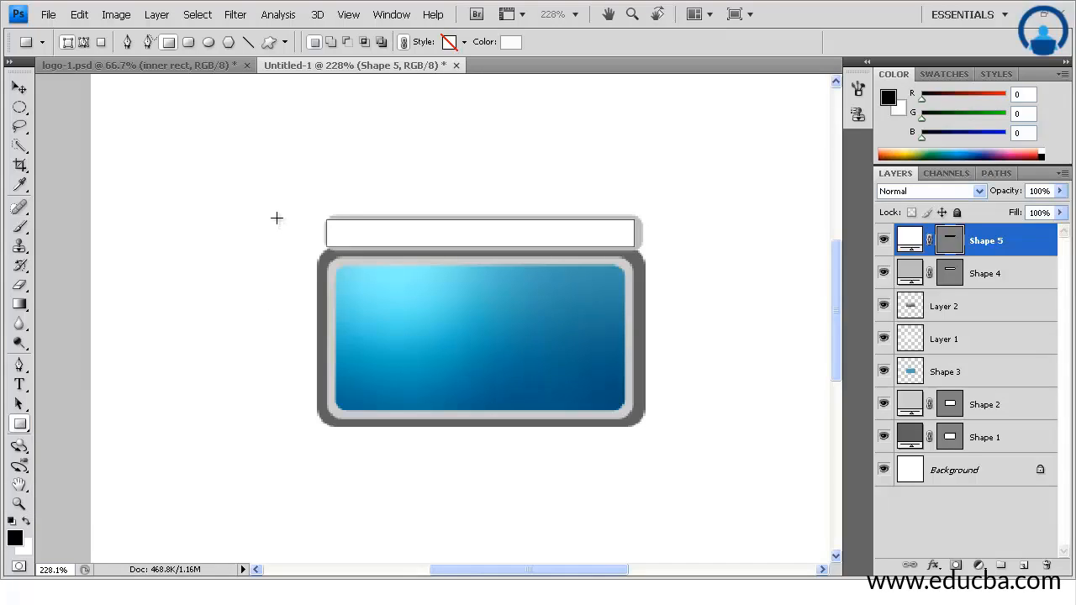
left_click_drag(357, 241, 369, 248)
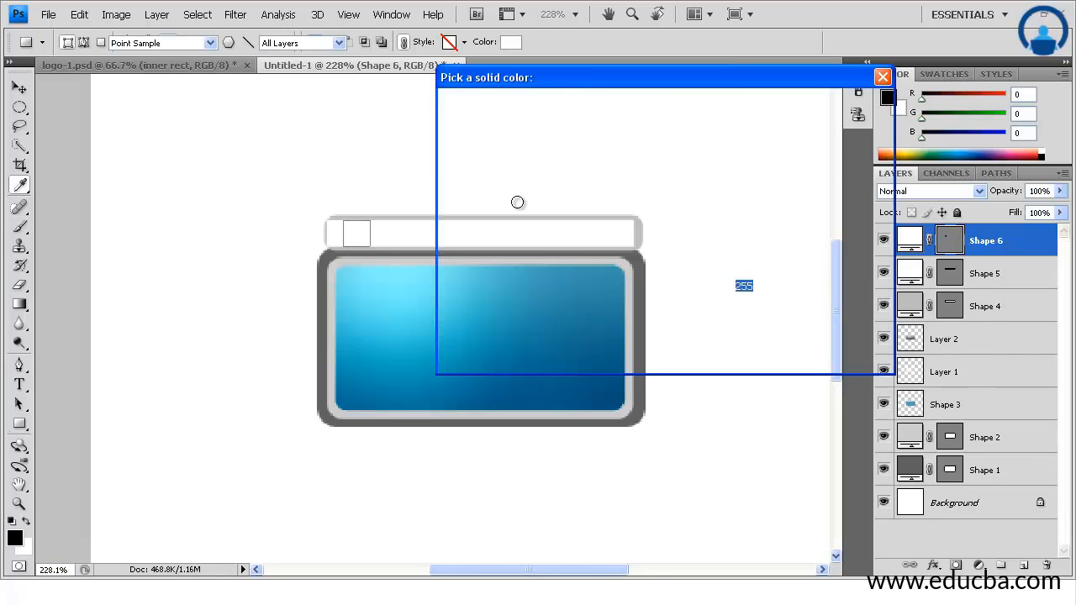
left_click_drag(455, 355, 420, 366)
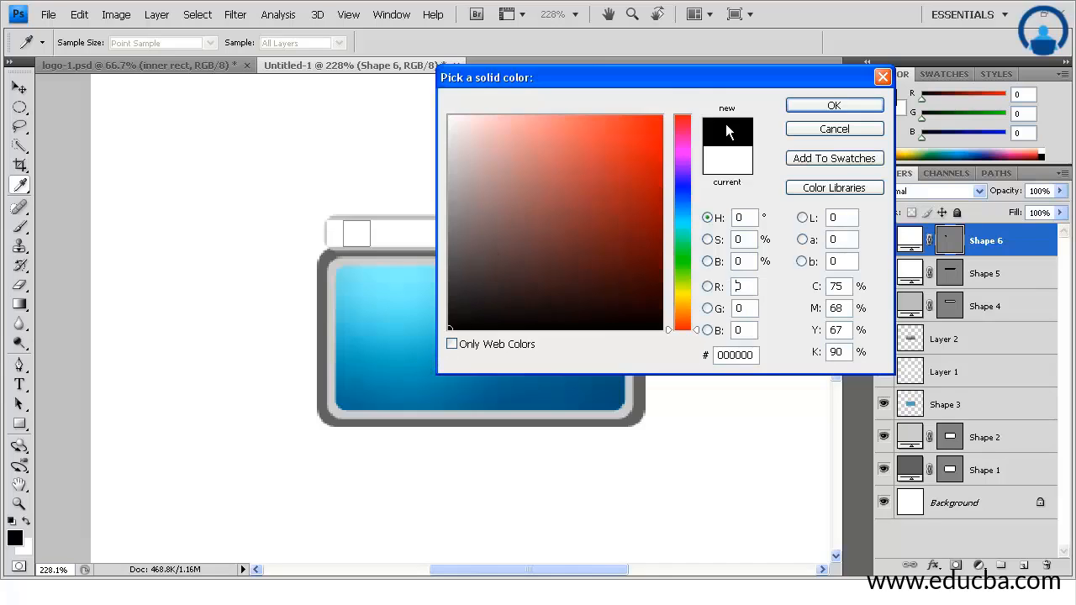
left_click(792, 105)
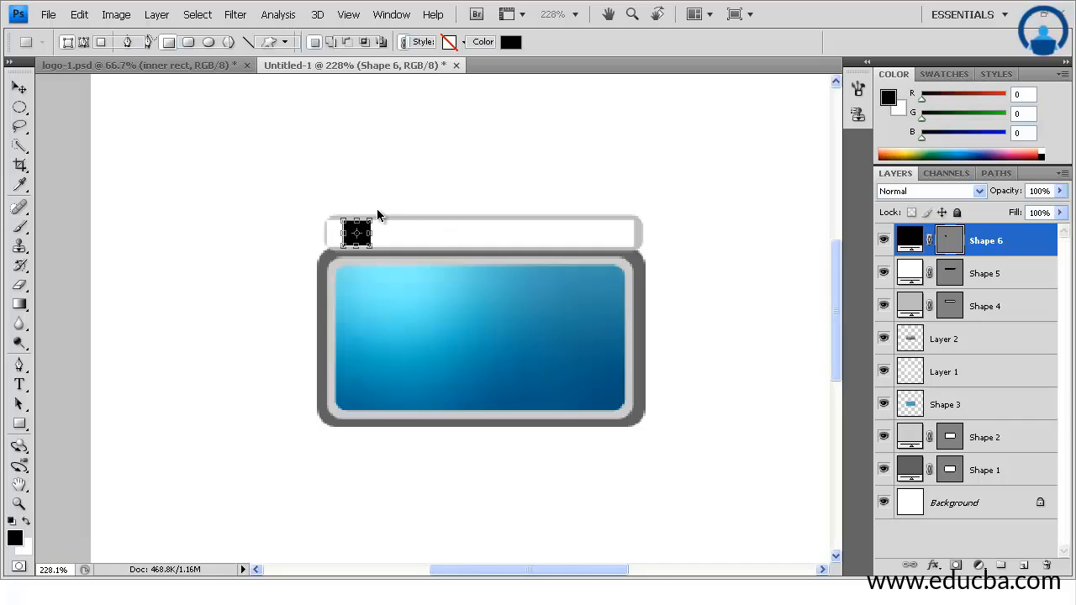
- Skew the black square's two top corners to the right by about 42.4° to form a slanted stripe and apply the transform
key("ctrl+t")
scroll(364, 232, "up", 3)
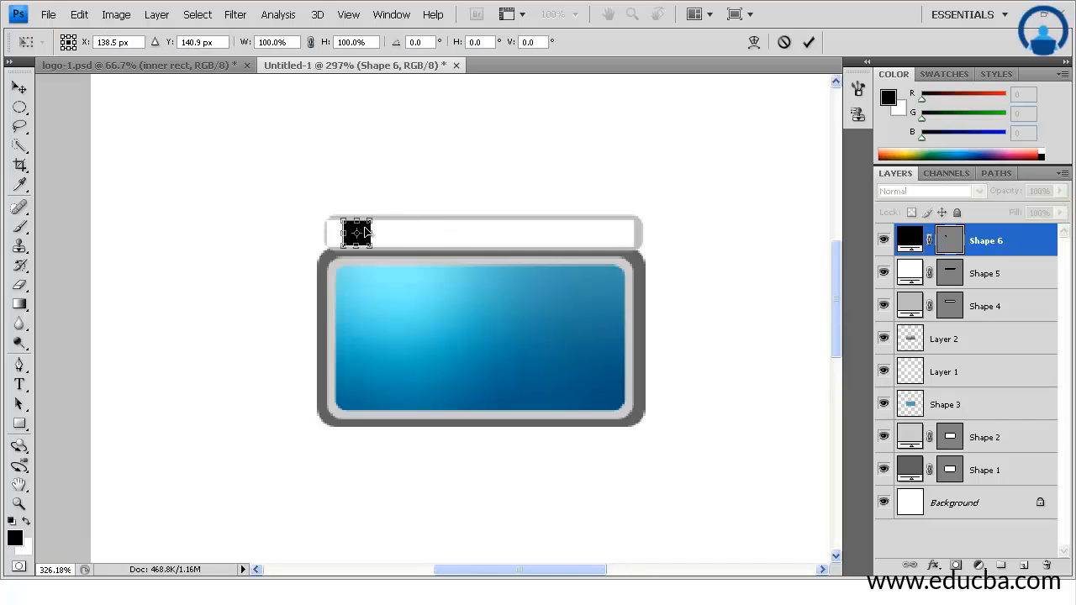
scroll(365, 231, "up", 1)
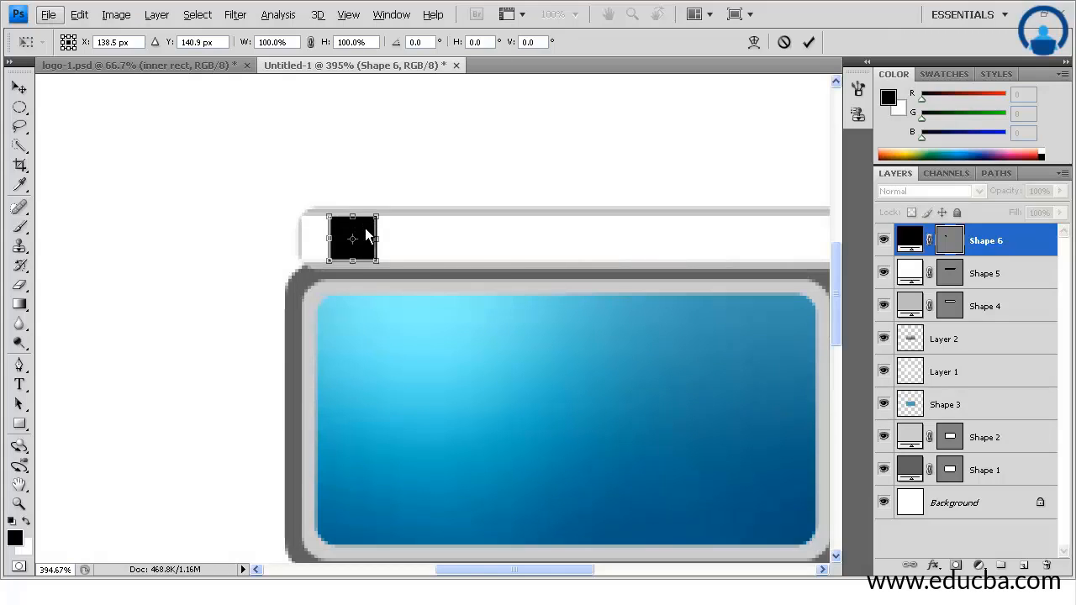
right_click(365, 236)
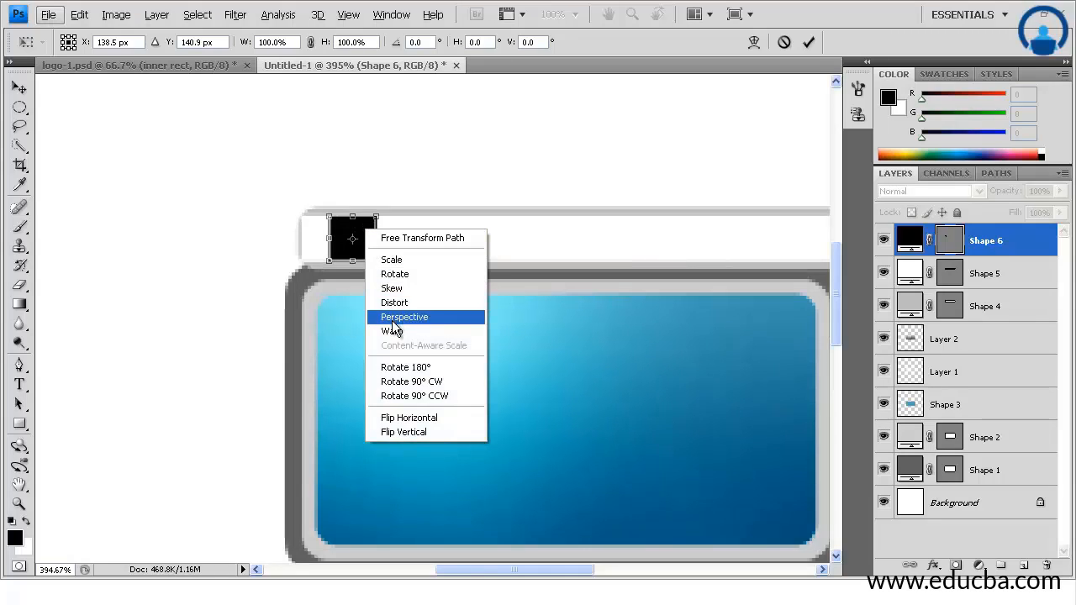
left_click(392, 320)
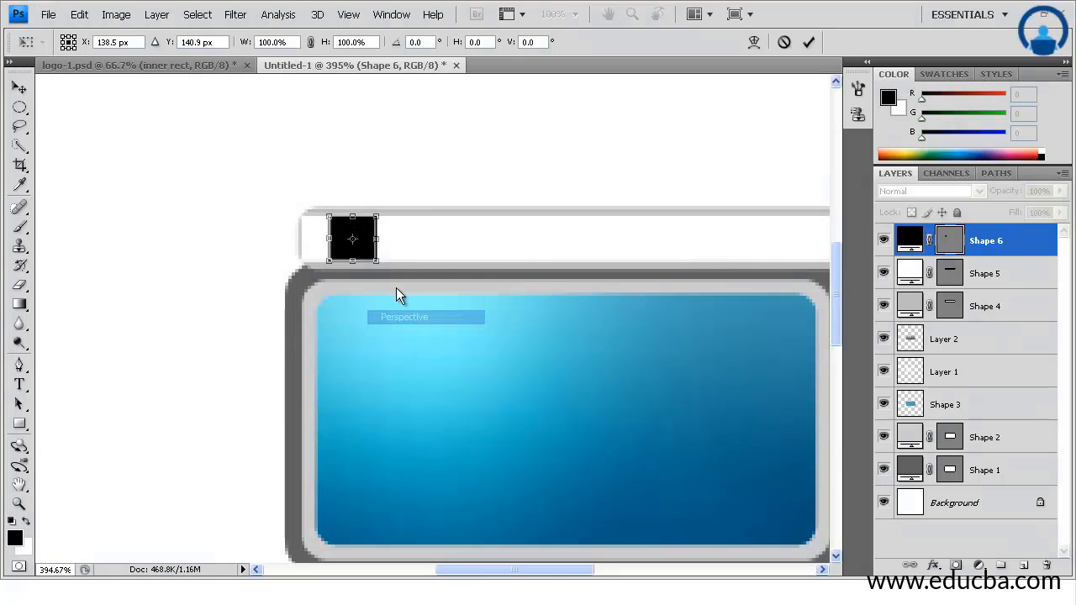
mouse_move(373, 220)
left_mouse_down()
mouse_move(394, 221)
mouse_move(373, 224)
left_mouse_up()
right_click(373, 223)
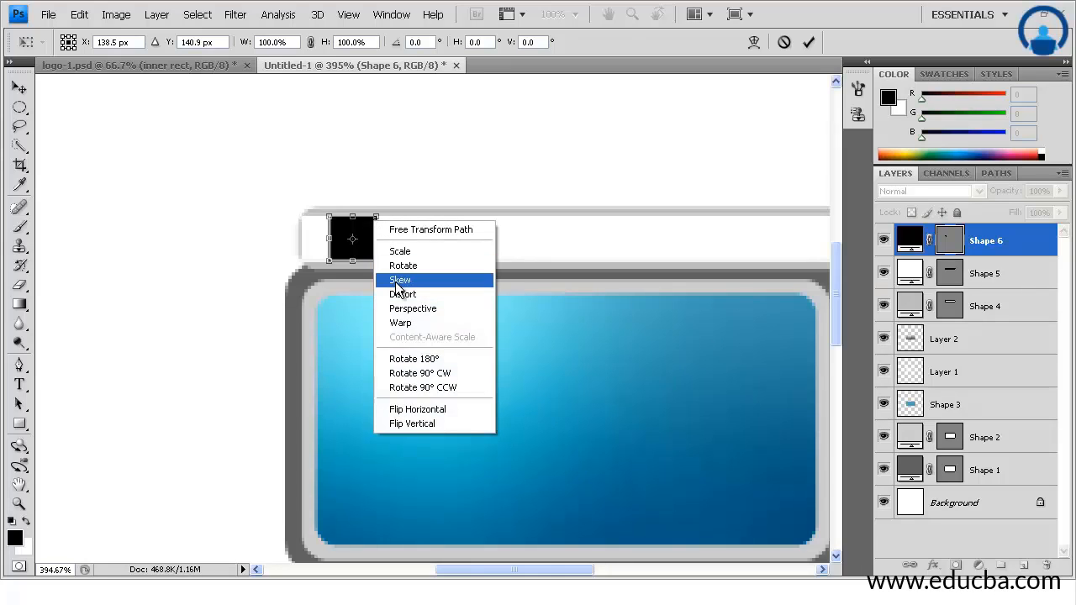
left_click(396, 283)
right_click(367, 241)
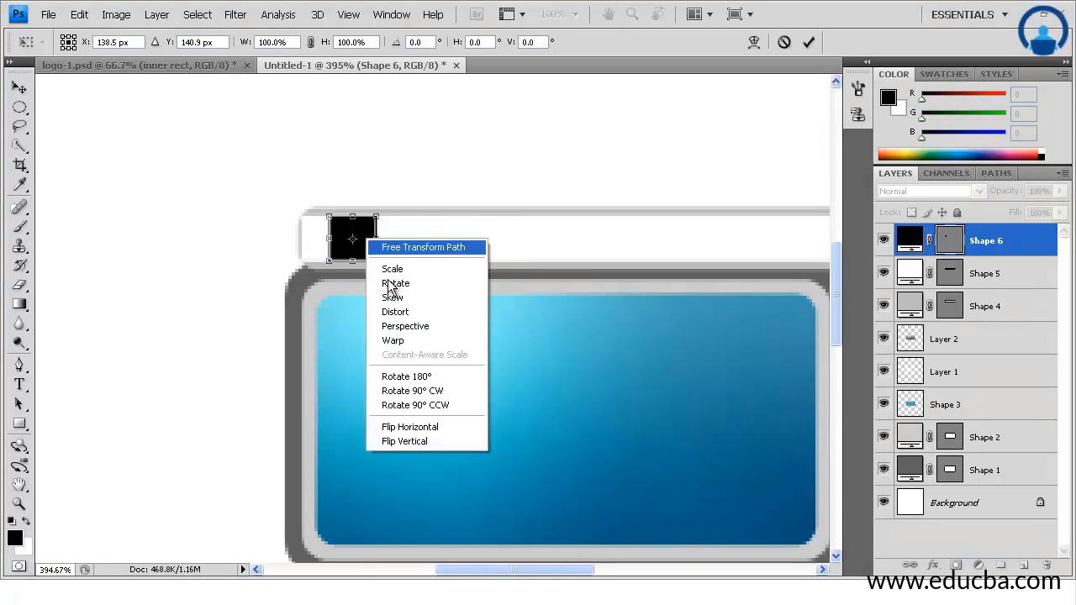
left_click(391, 298)
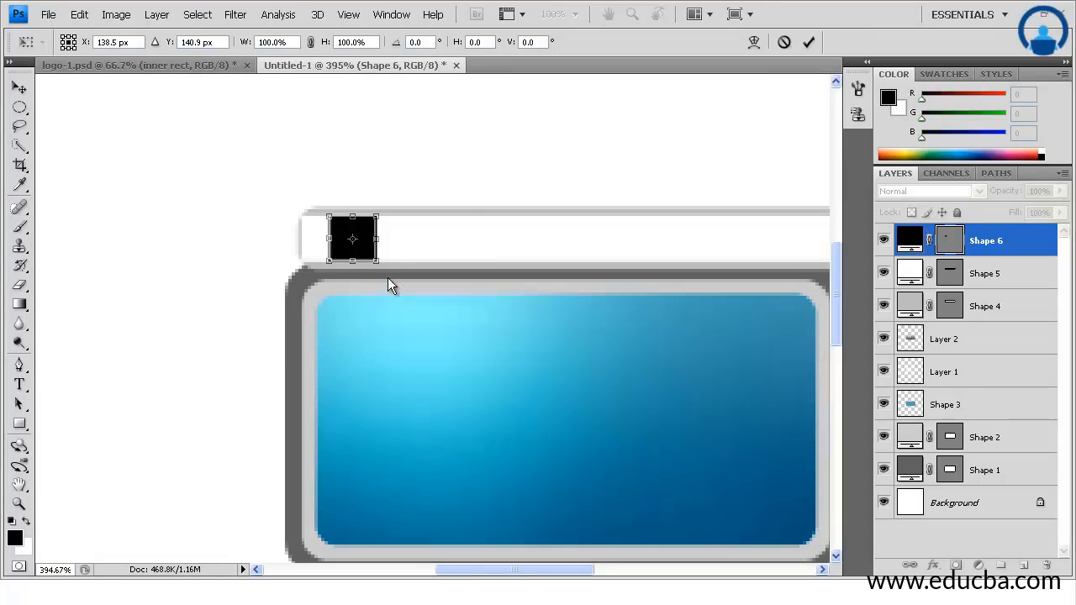
left_click_drag(376, 216, 420, 220)
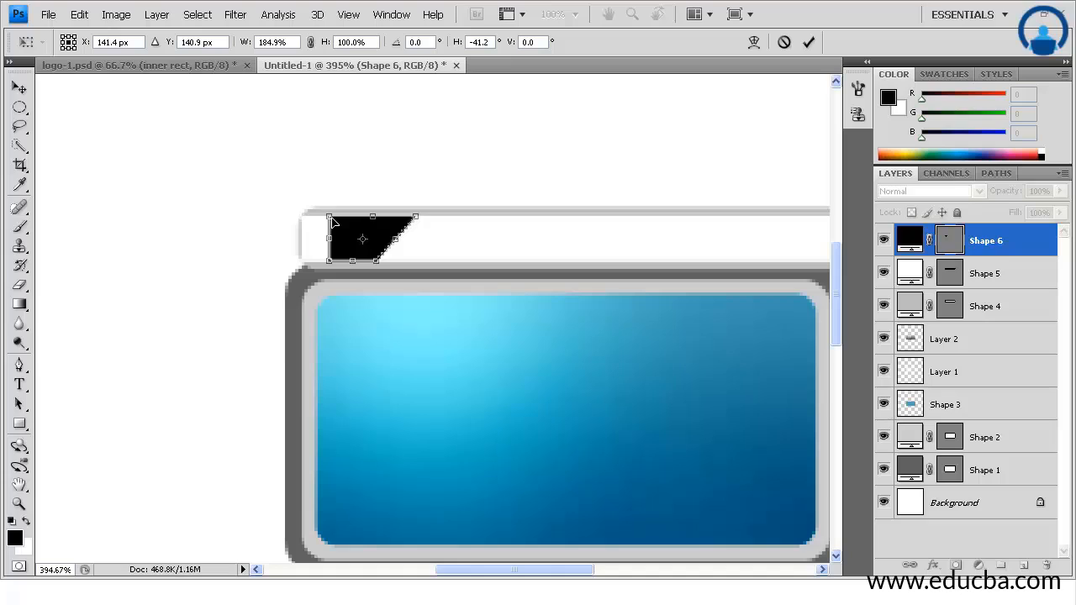
mouse_move(353, 222)
left_mouse_down()
mouse_move(330, 220)
mouse_move(371, 219)
left_mouse_up()
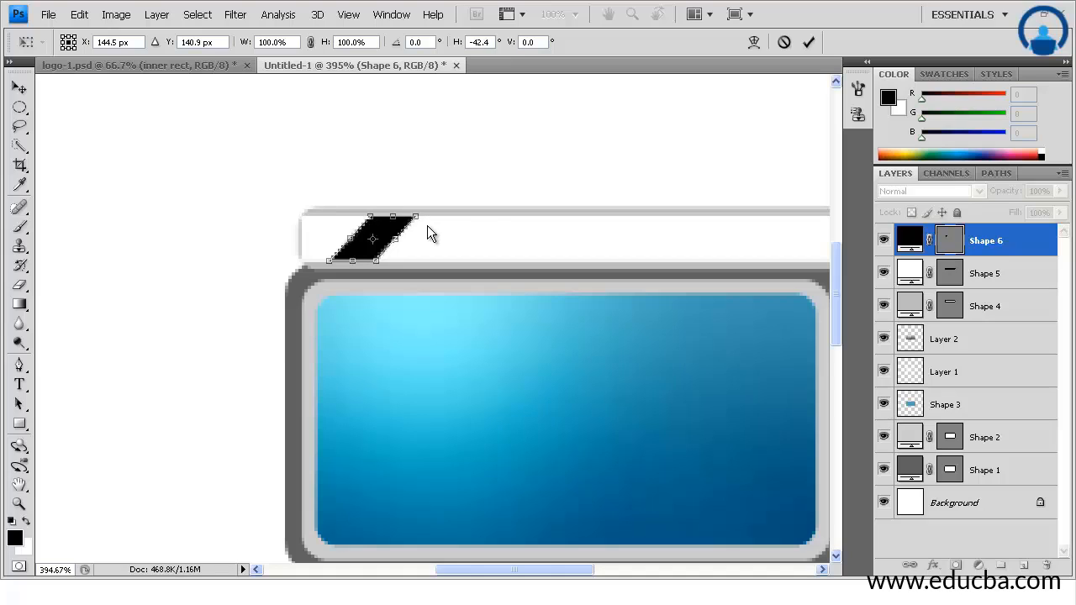
left_click(811, 40)
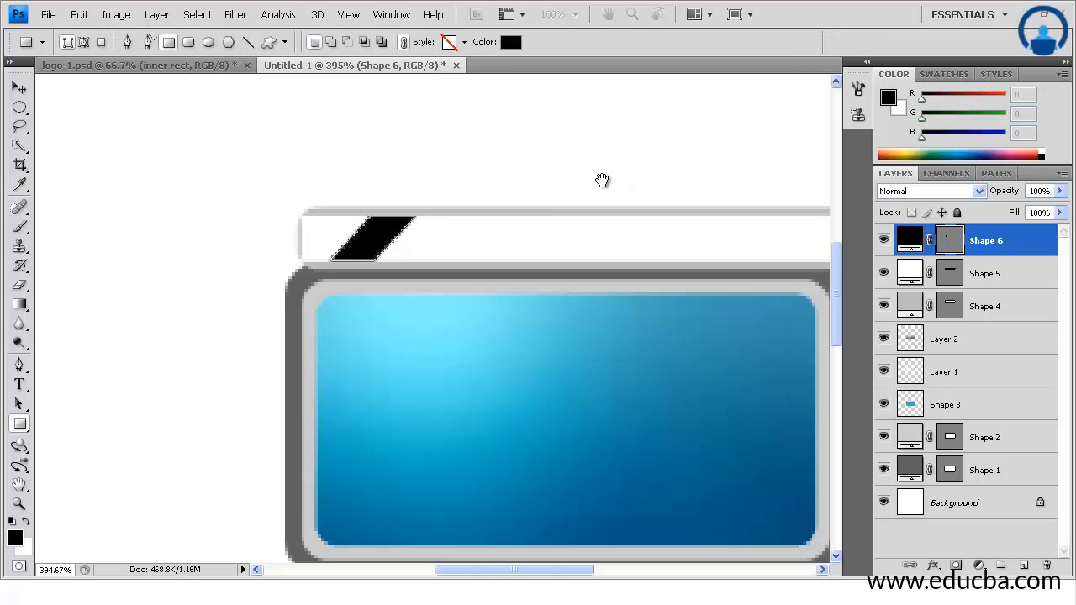
- Duplicate the slanted black stripe and place the copy to its right, leaving a white gap about one stripe wide
left_click_drag(572, 180, 560, 180)
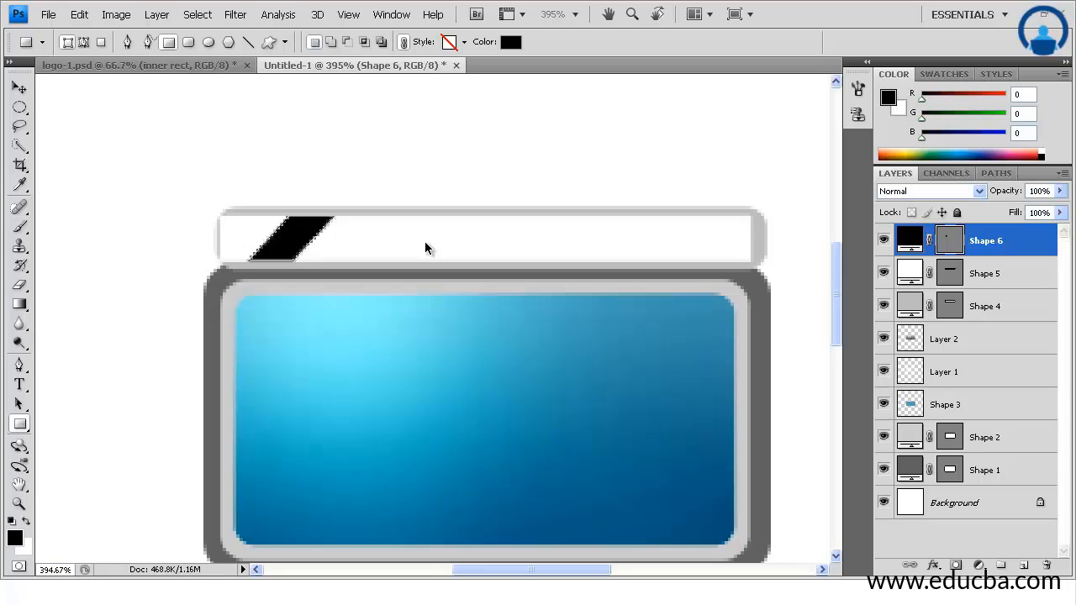
key("ctrl+j")
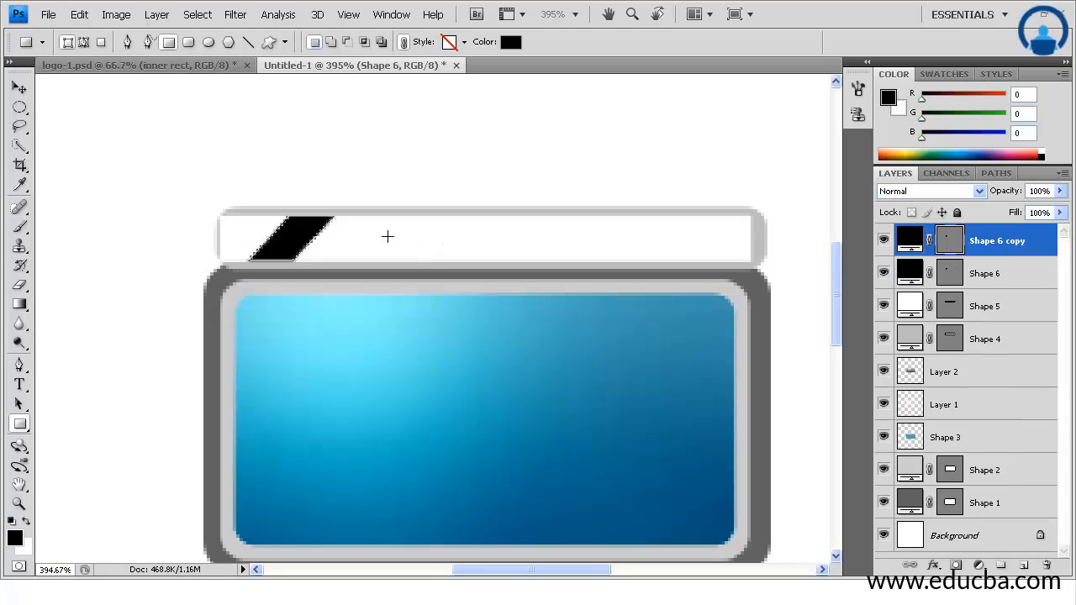
key("v")
left_click_drag(307, 233, 390, 235)
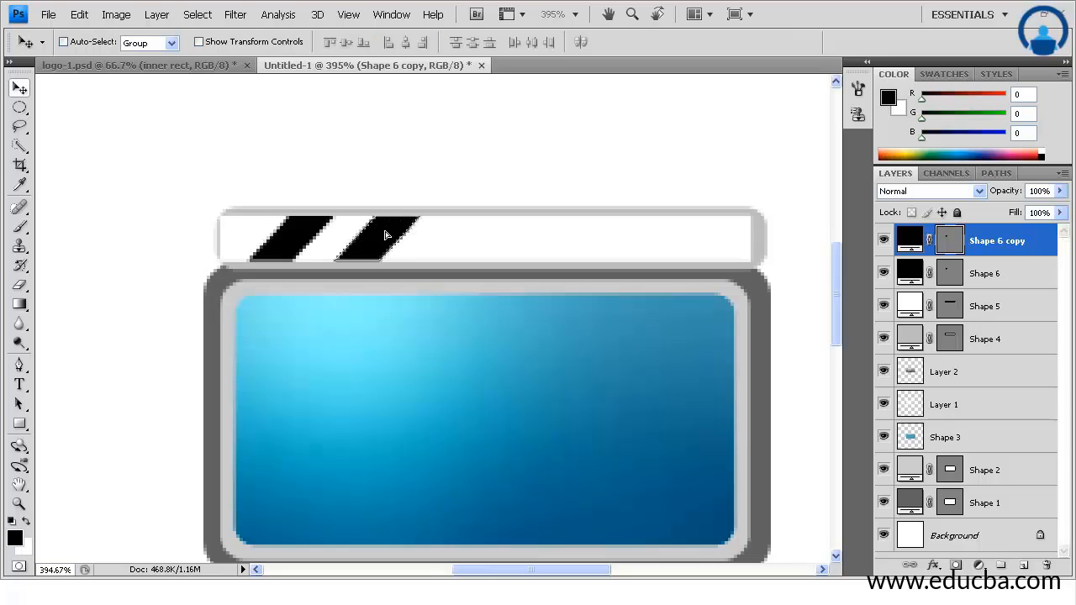
key("ctrl+z")
key("ctrl+z")
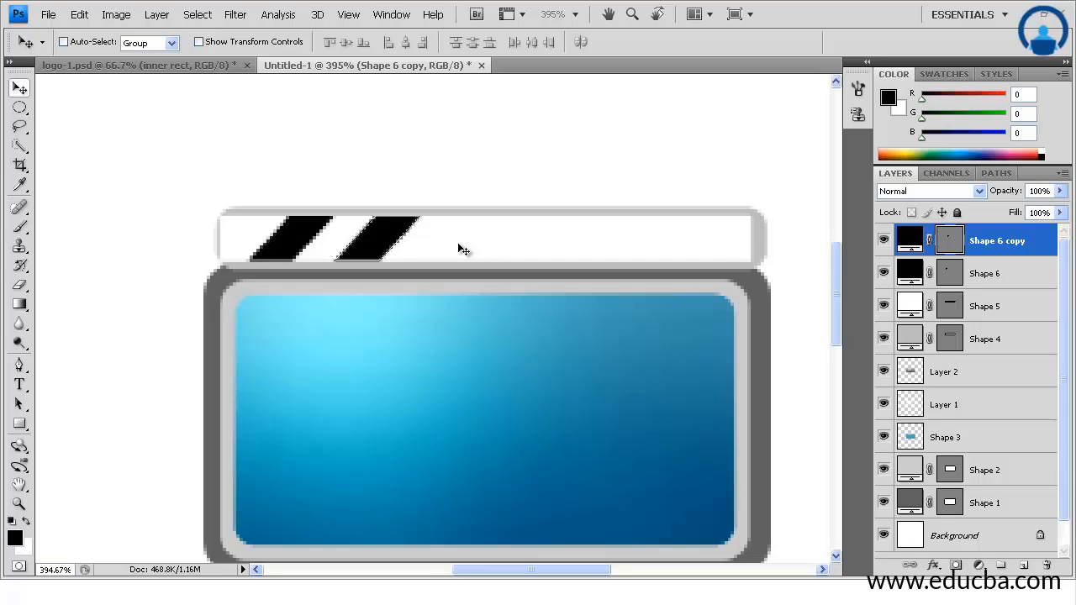
- Duplicate the stripe four more times, spacing the copies evenly along the white strip up to the bar's right end
key("ctrl+j")
left_click_drag(400, 244, 471, 243)
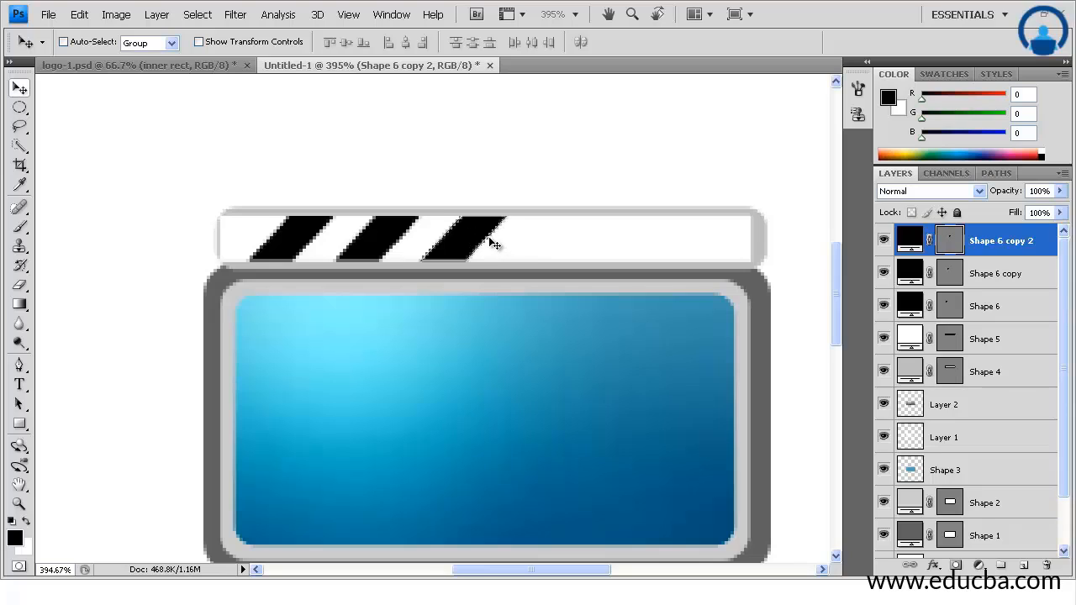
key("ctrl+j")
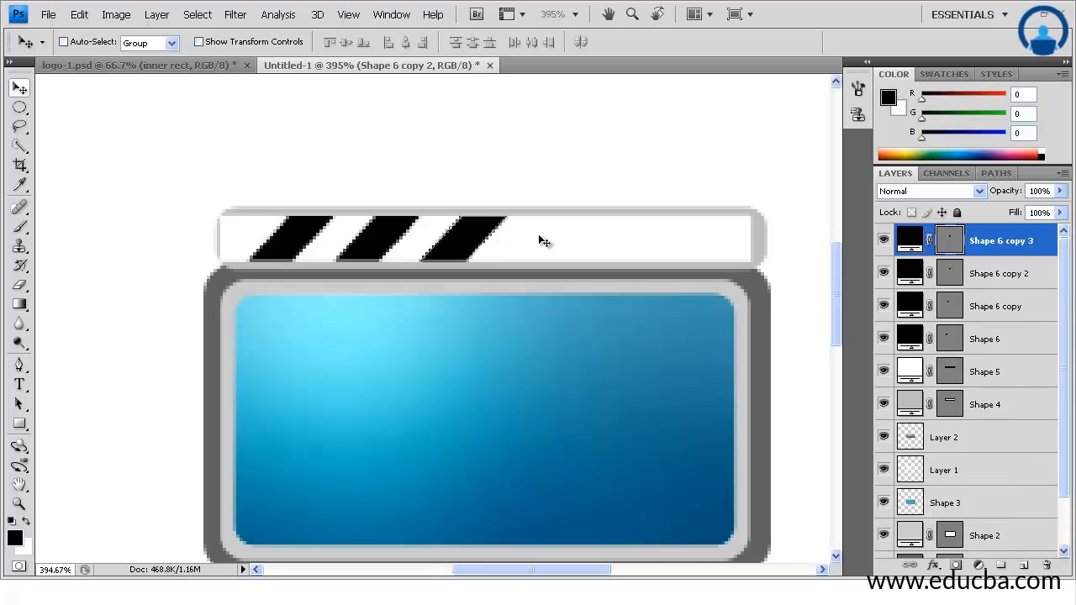
left_click_drag(551, 240, 563, 237)
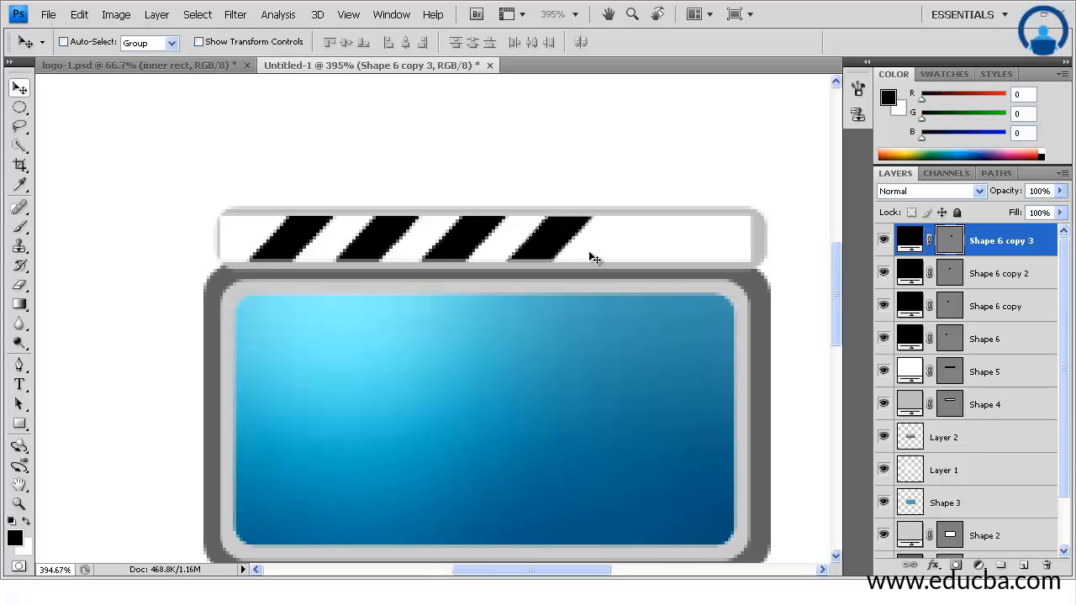
key("ctrl+j")
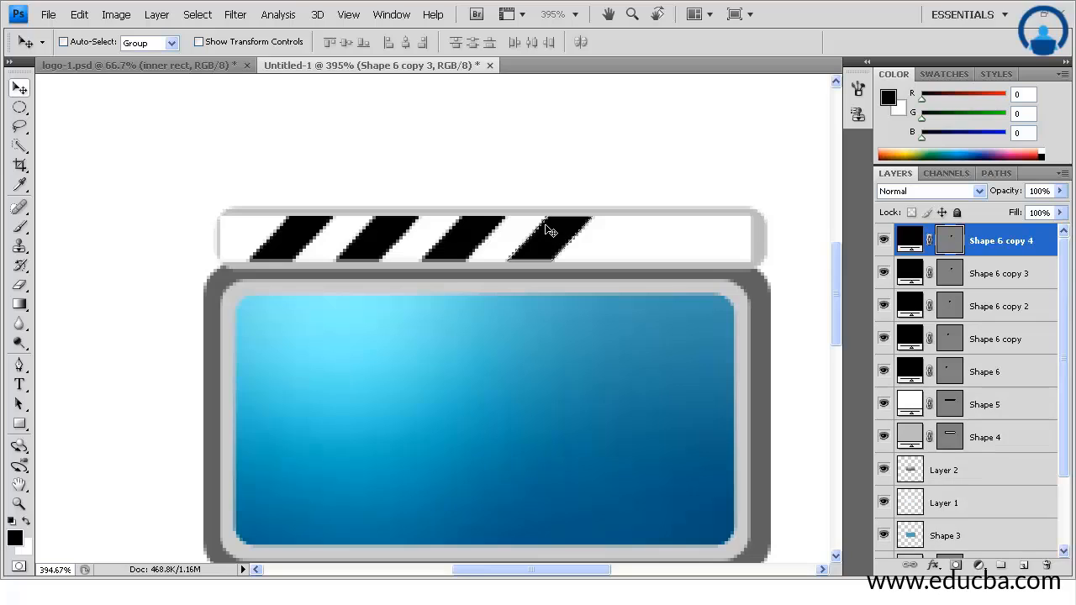
left_click_drag(562, 240, 648, 242)
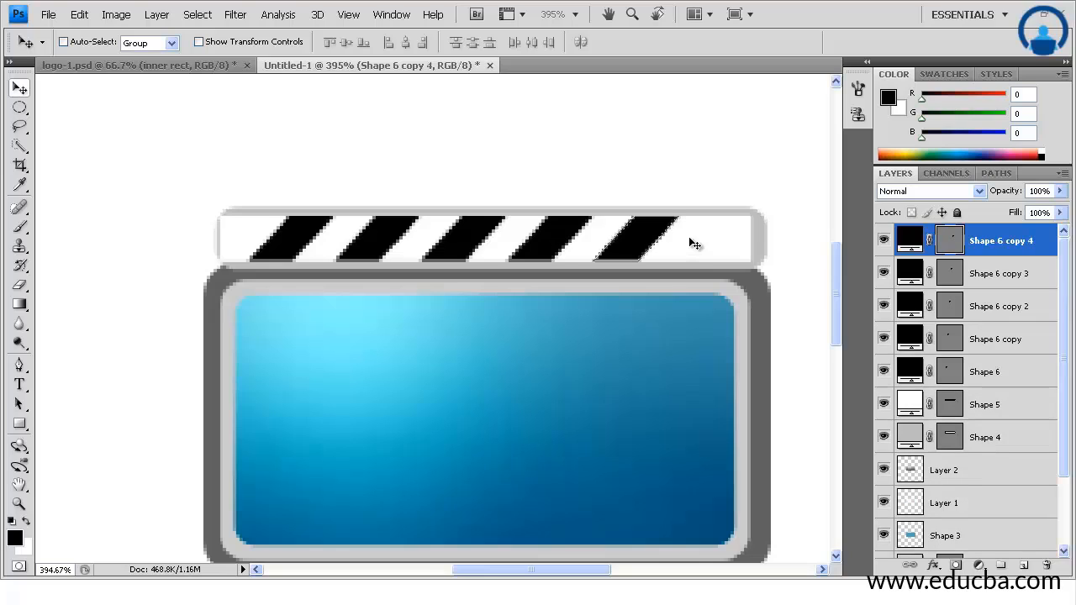
key("ctrl+j")
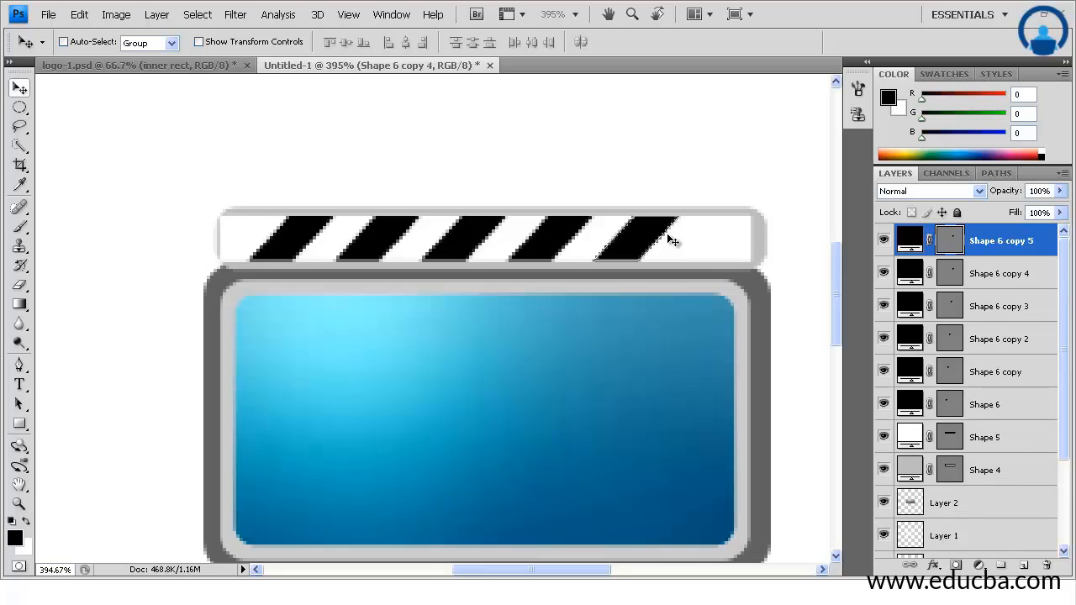
left_click_drag(675, 239, 734, 238)
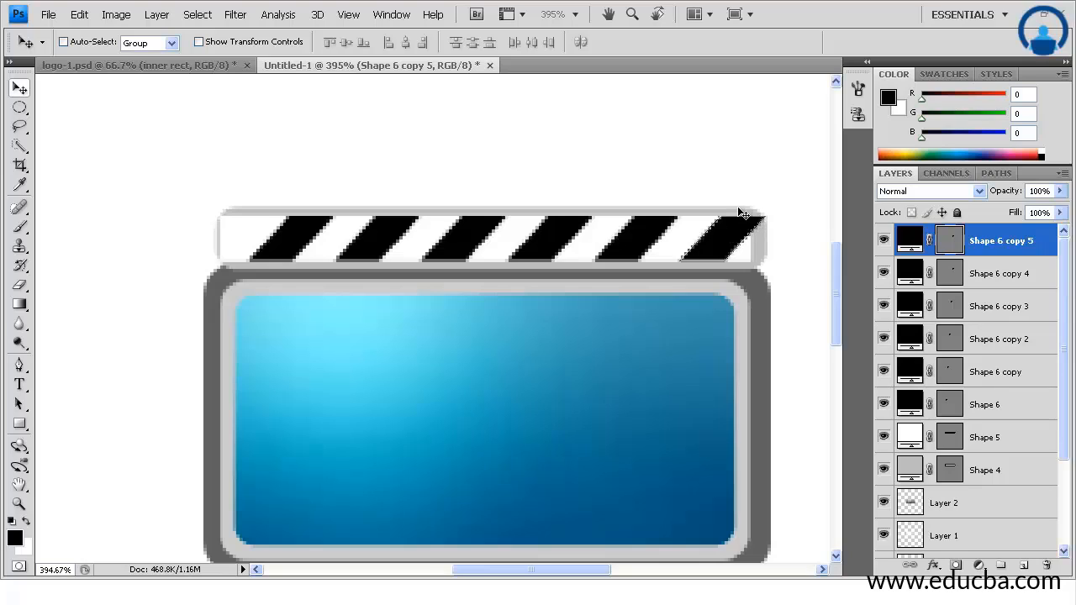
- Toggle the vector mask of the rightmost stripe and switch to the Brush tool
left_click(961, 250)
key("b")
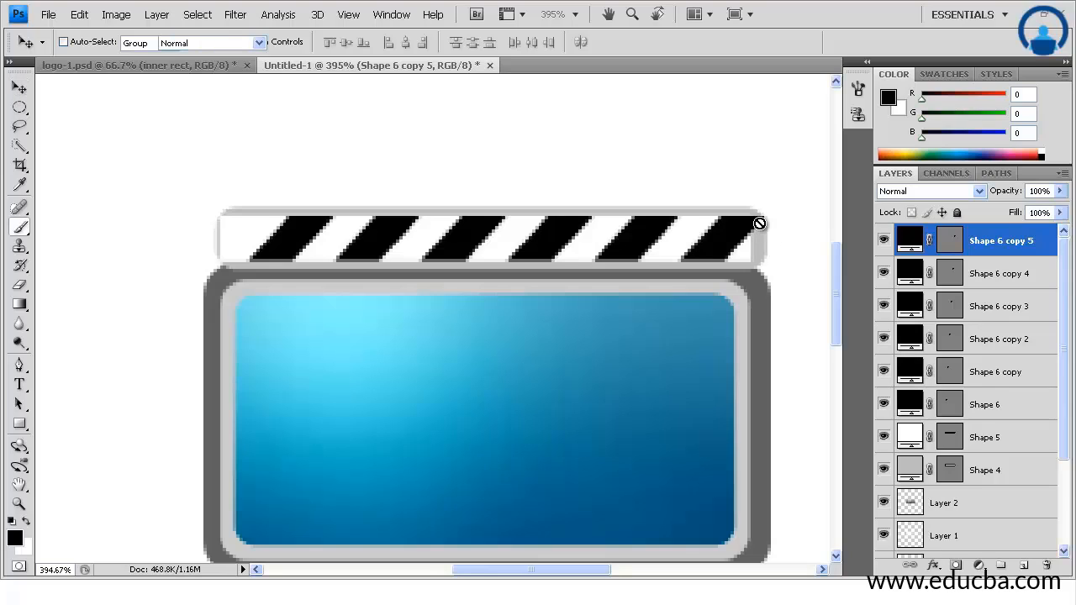